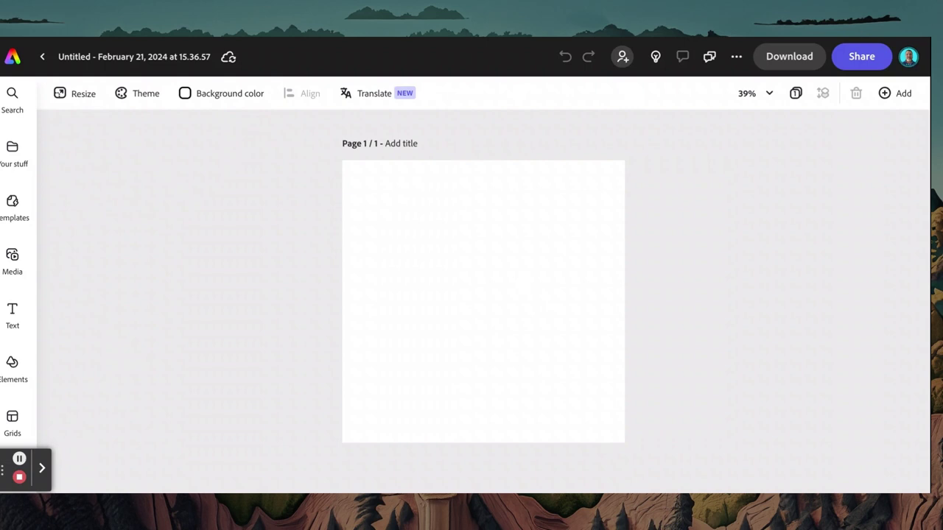
Add a 3×3 grid of desert photos and stretch it to fill the square page.
left_click(80, 95)
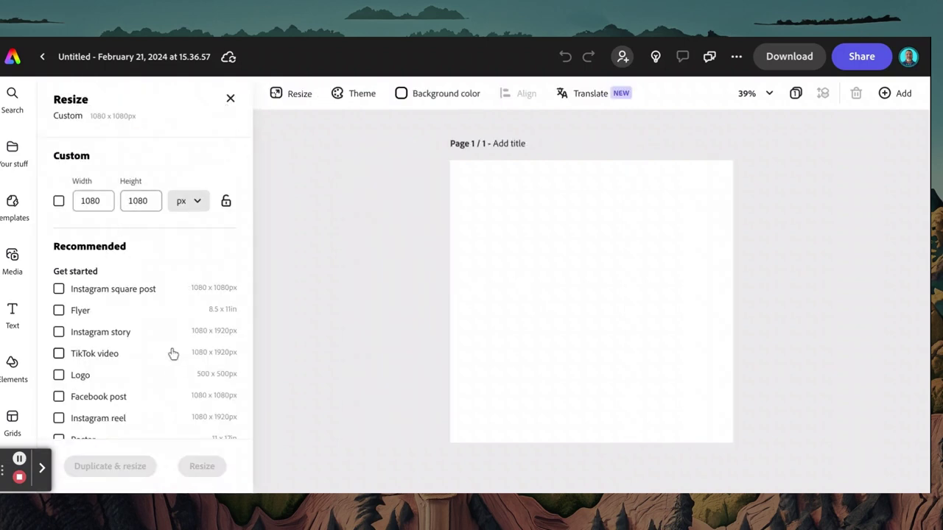
left_click(230, 98)
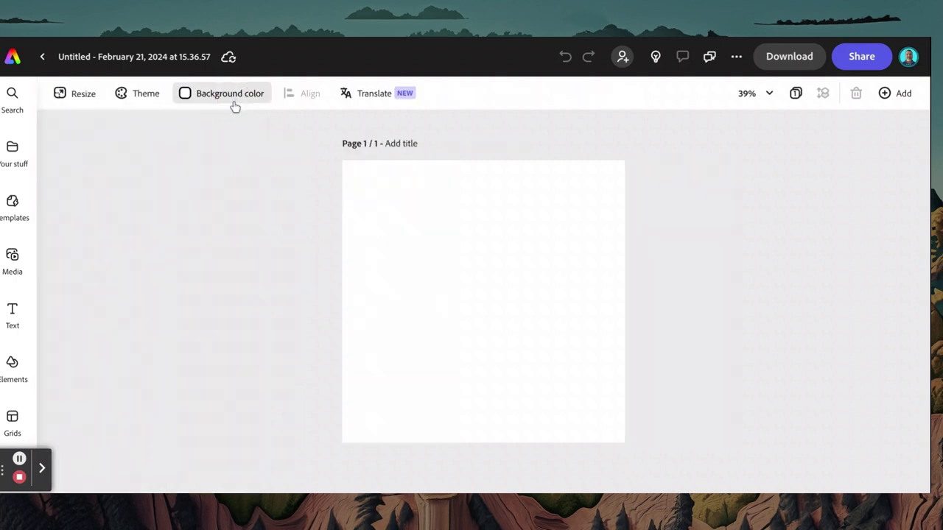
left_click(15, 421)
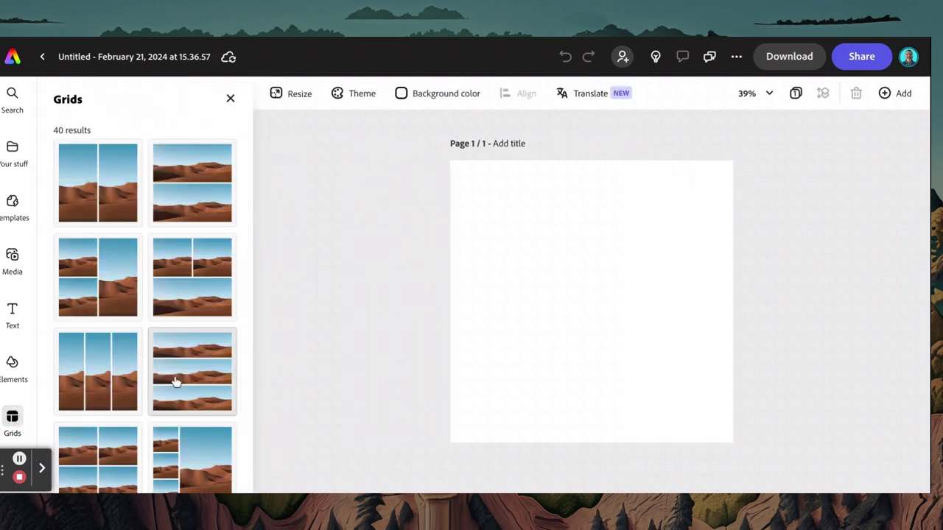
scroll(227, 239, "down", 5)
scroll(227, 239, "down", 5)
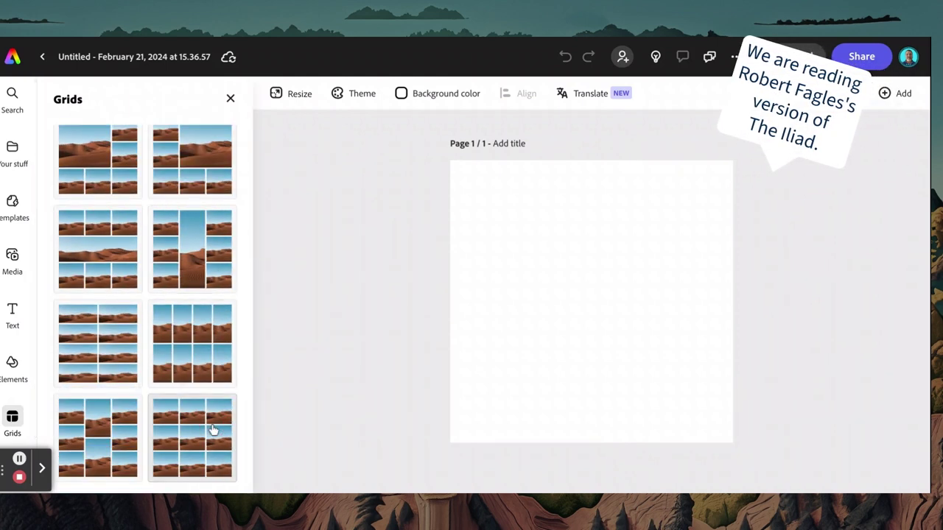
left_click(212, 430)
left_click_drag(578, 339, 507, 264)
left_click_drag(594, 302, 719, 463)
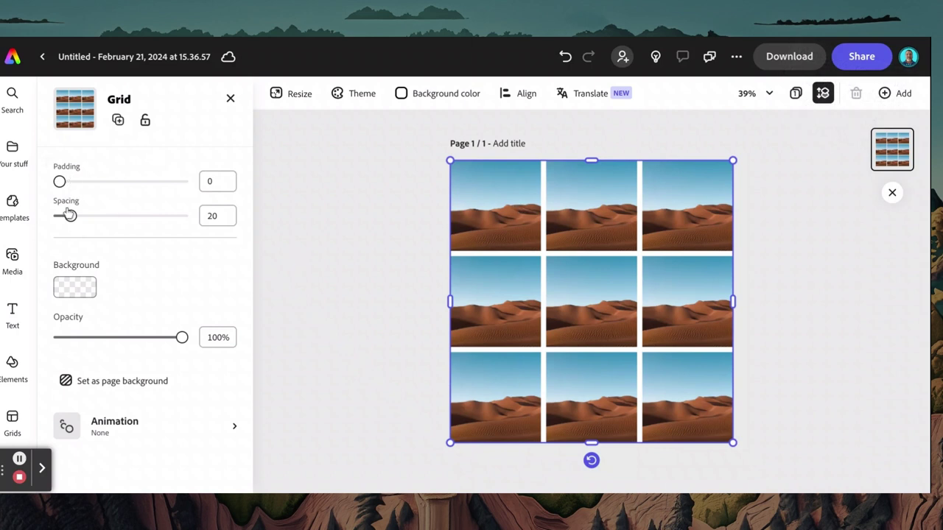
Select the top-left cell of the grid.
left_click(338, 277)
left_click(492, 239)
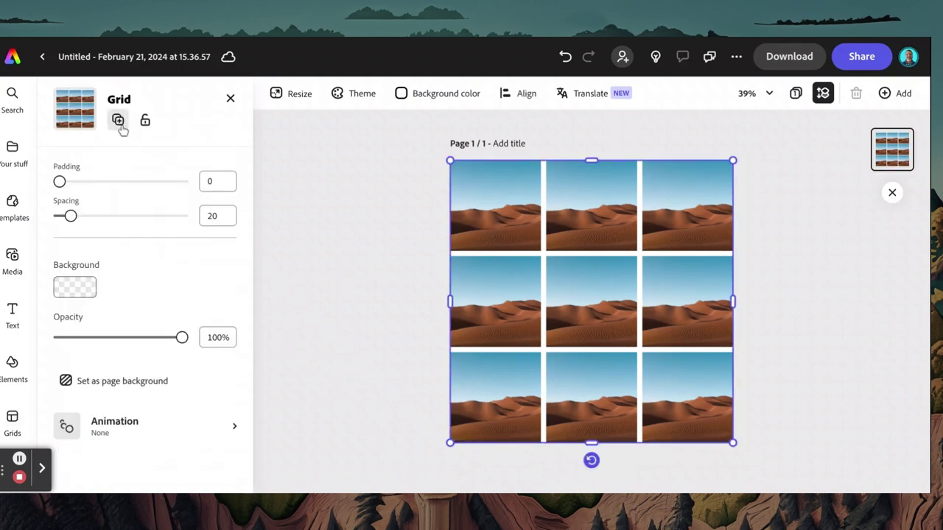
left_click(484, 203)
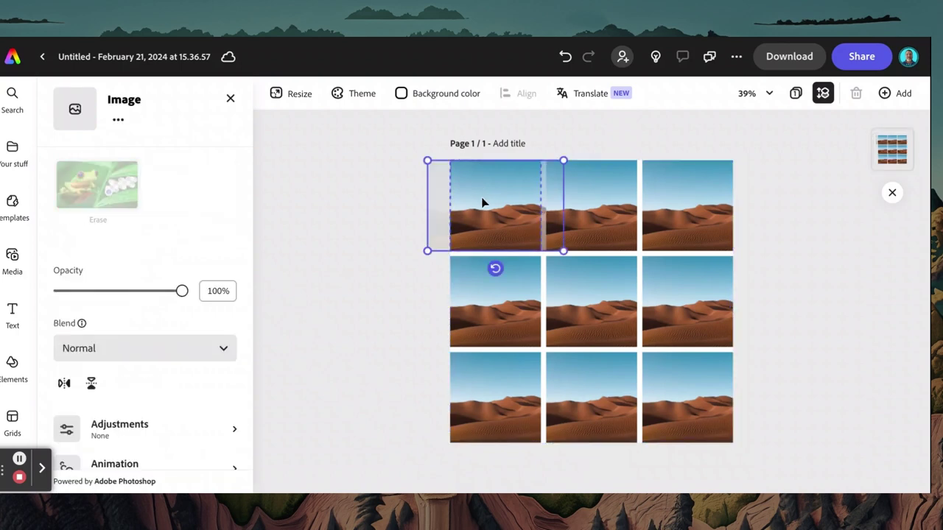
left_click(333, 221)
left_click(478, 207)
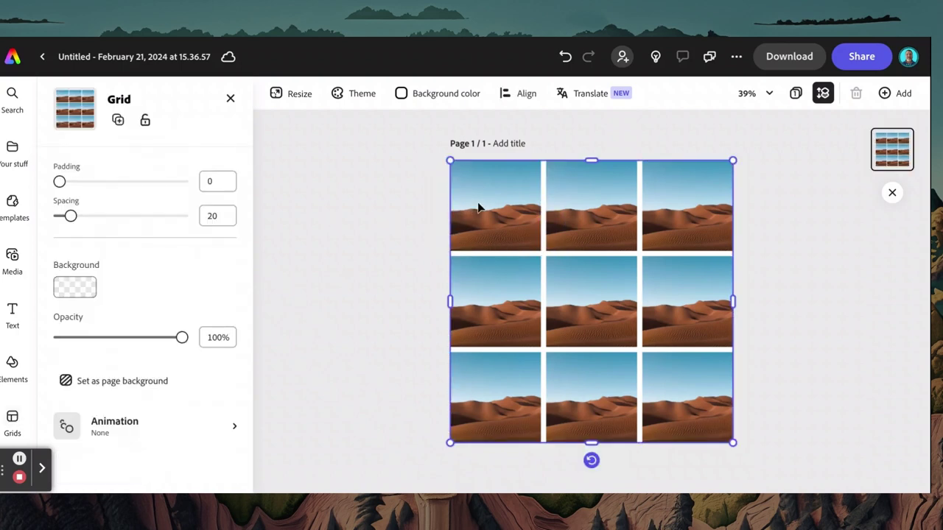
left_click(477, 208)
left_click(332, 219)
left_click(472, 237)
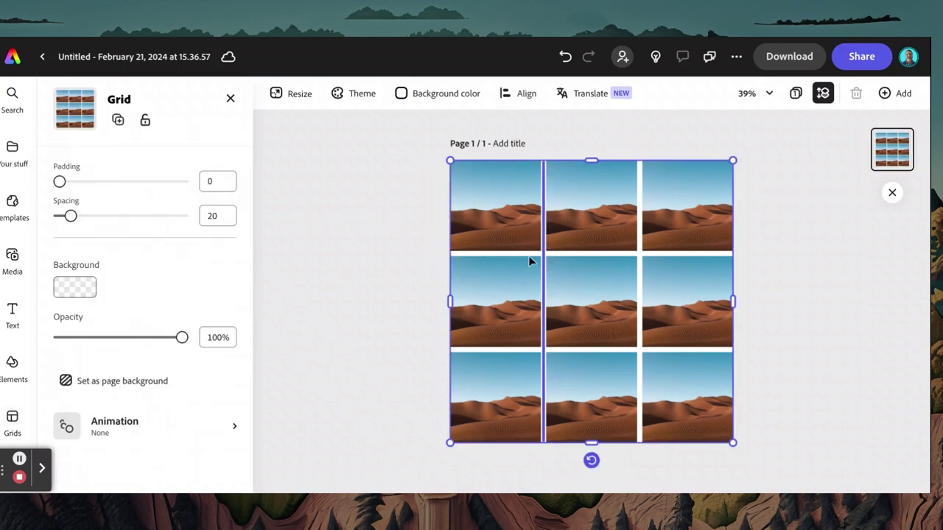
left_click(494, 241)
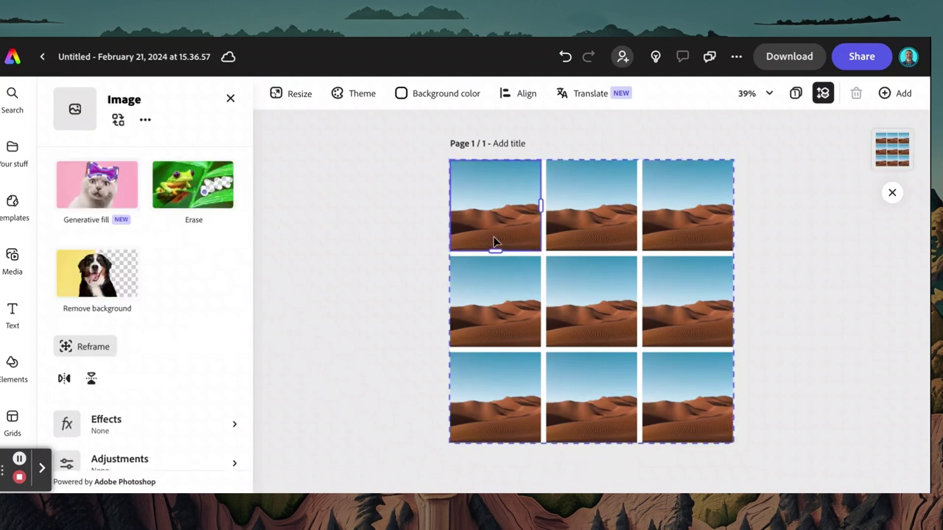
Set up Text to image from Media with the Square (1:1) size.
left_click(118, 121)
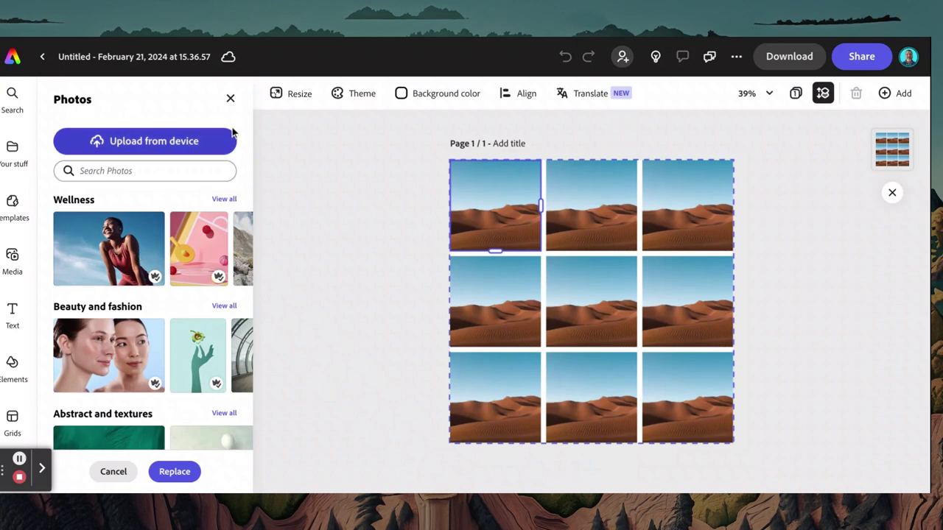
left_click(230, 98)
left_click(13, 258)
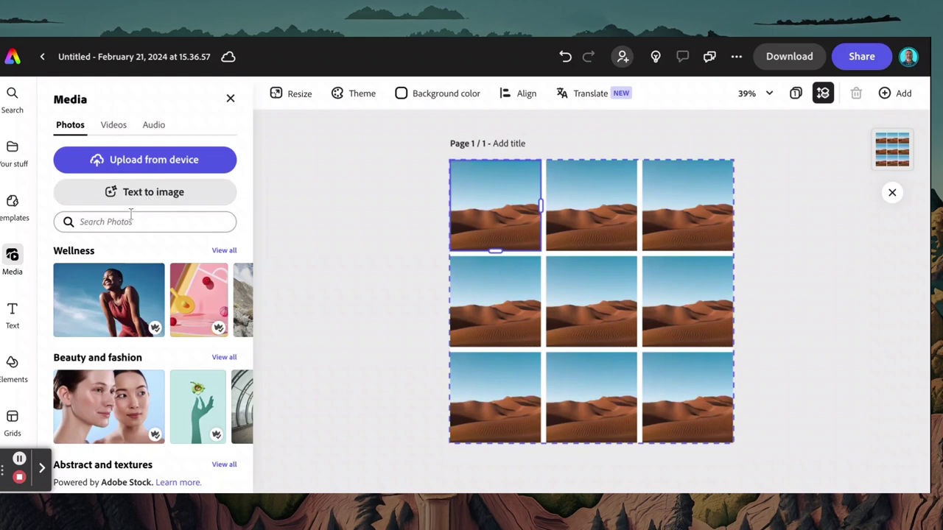
left_click(194, 195)
left_click(207, 196)
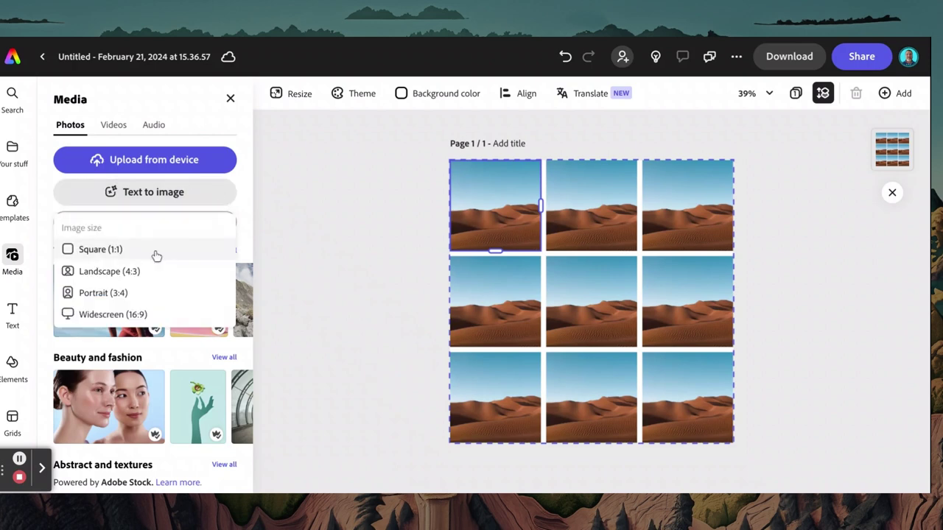
left_click(151, 254)
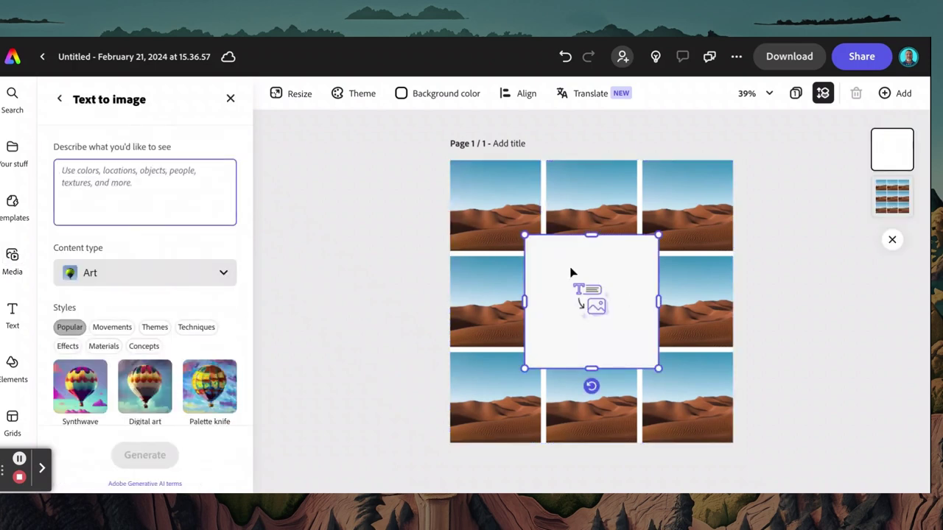
Generate images for the prompt 'students at school dancing and having fun'.
left_click(172, 211)
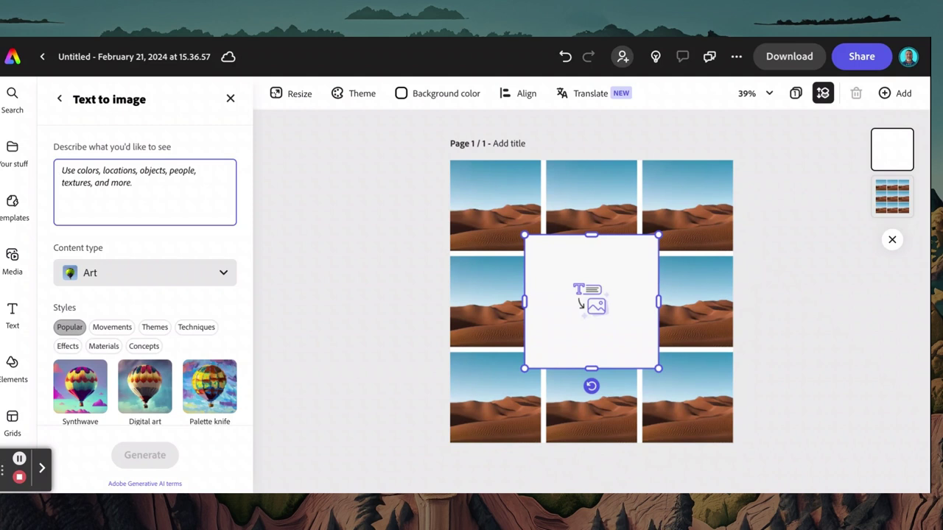
type("stu")
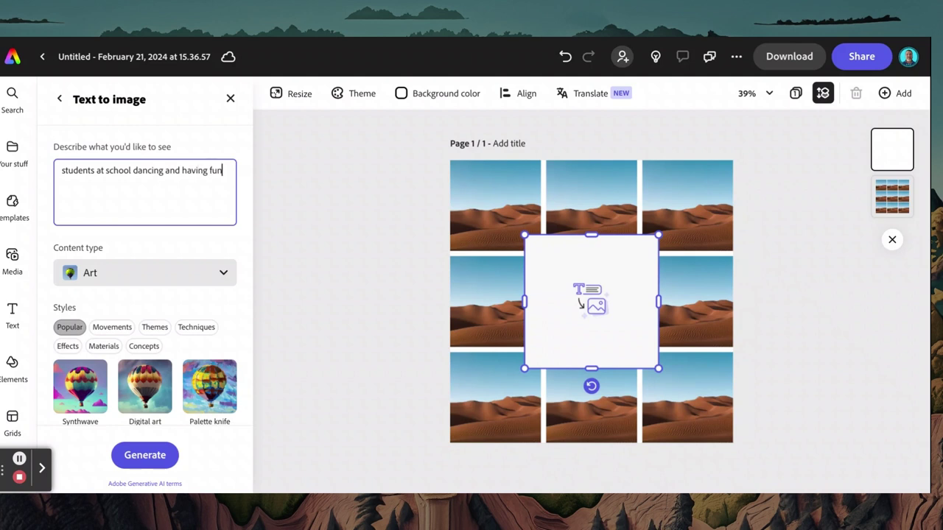
key("Return")
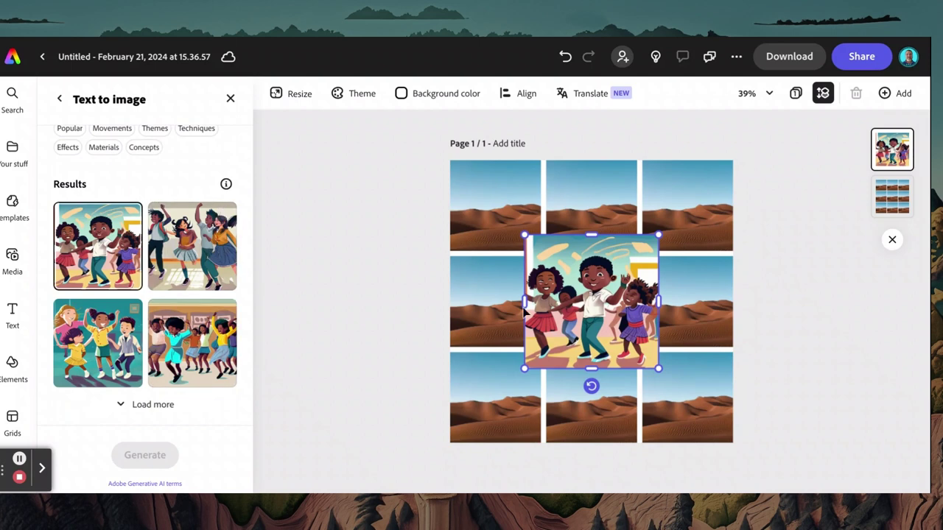
Fit the dancing-students image into the top-left cell and delete the desert grid.
left_click_drag(615, 300, 535, 223)
left_click_drag(583, 294, 541, 251)
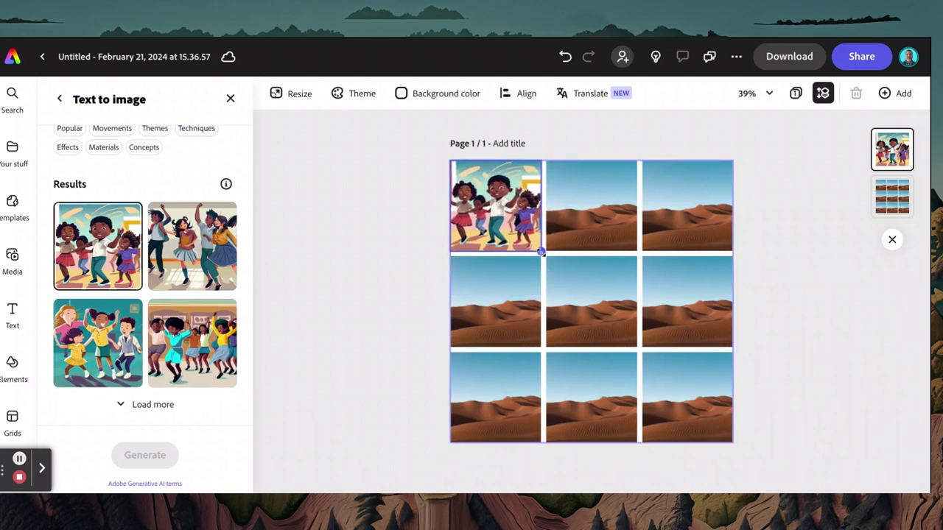
left_click(896, 206)
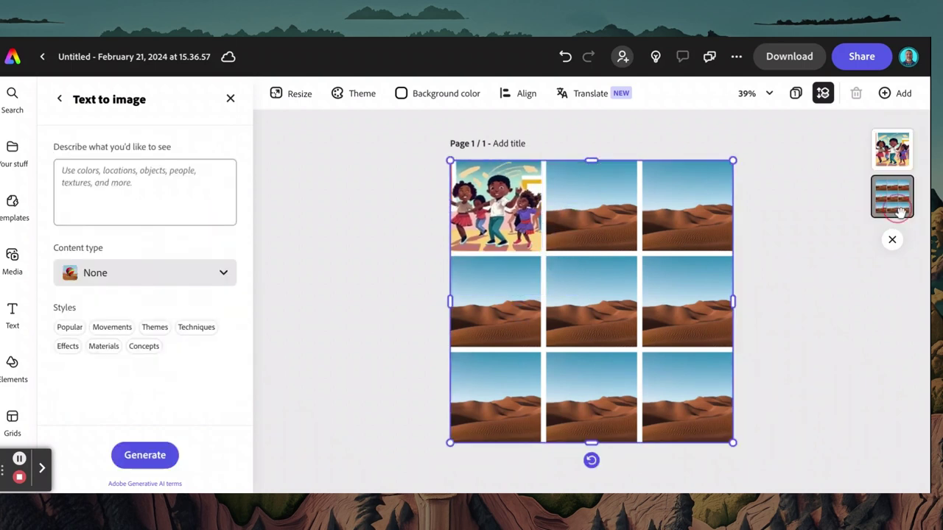
key("Delete")
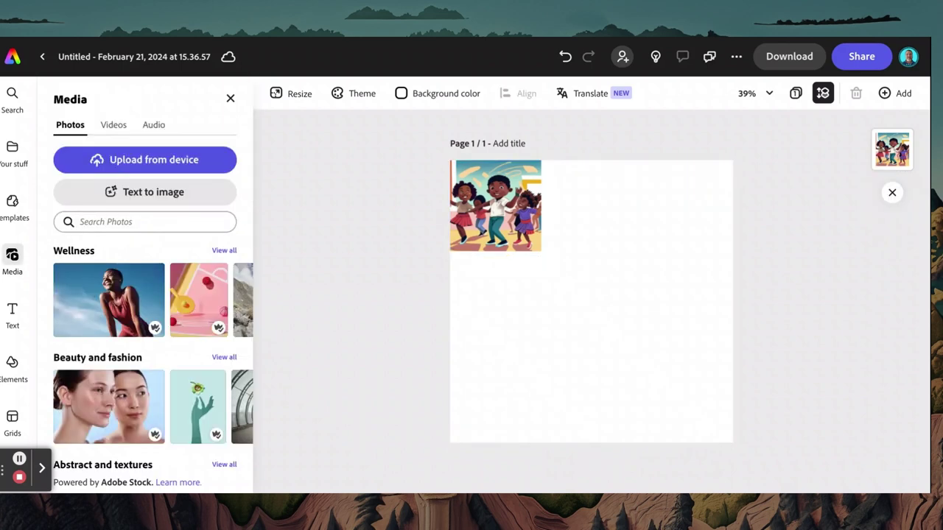
Duplicate the dancing-students image twice and line the copies up across the top.
left_click(522, 193)
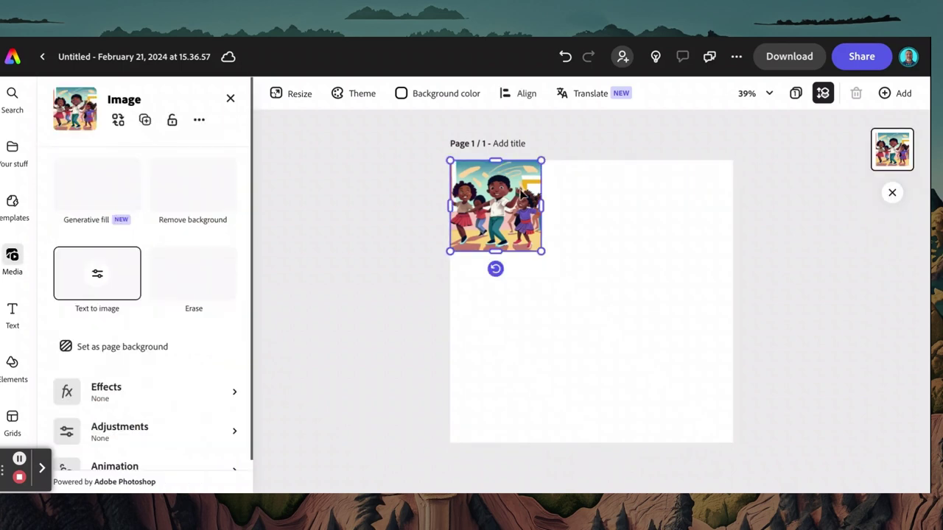
left_click(145, 119)
left_click_drag(567, 207, 600, 197)
left_click_drag(577, 228, 582, 204)
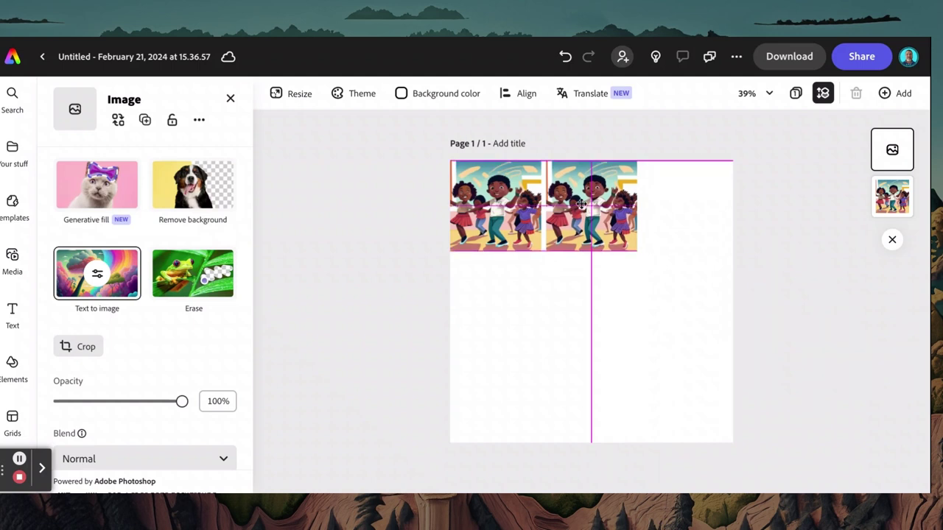
left_click_drag(582, 204, 704, 212)
left_click(145, 119)
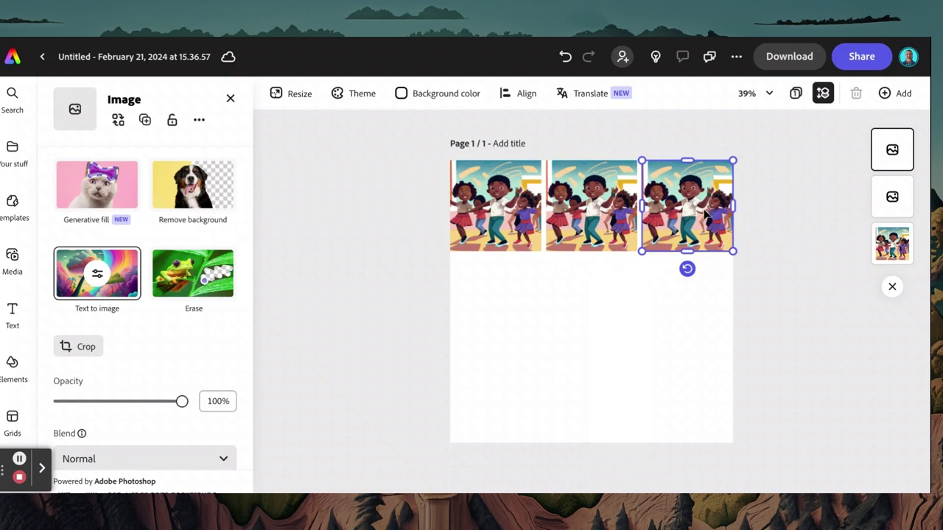
left_click(774, 219)
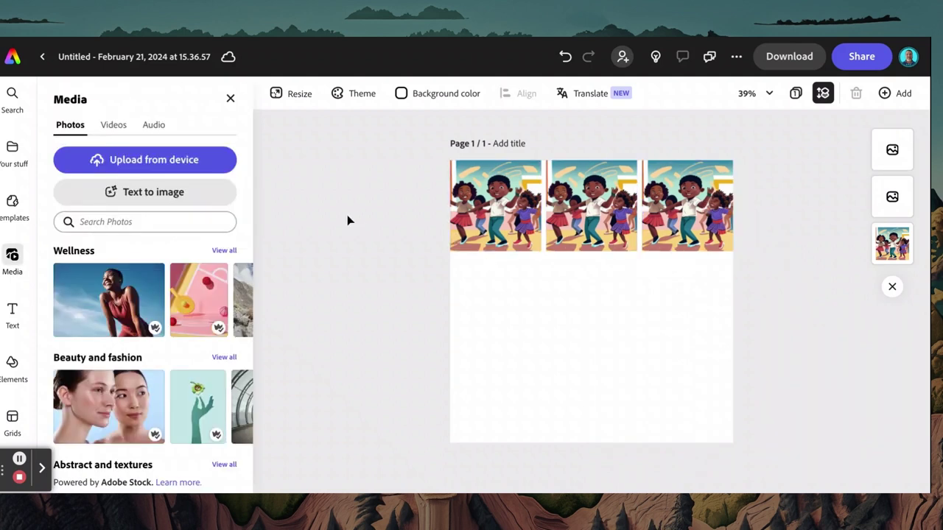
Duplicate the top row of images twice to make three stacked rows.
left_click_drag(394, 194, 744, 226)
key("ctrl+d")
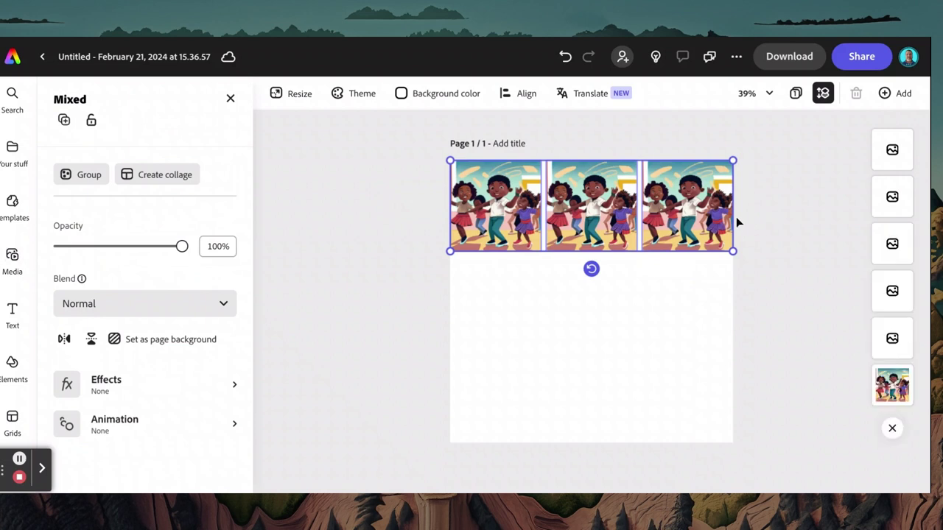
left_click_drag(598, 213, 596, 304)
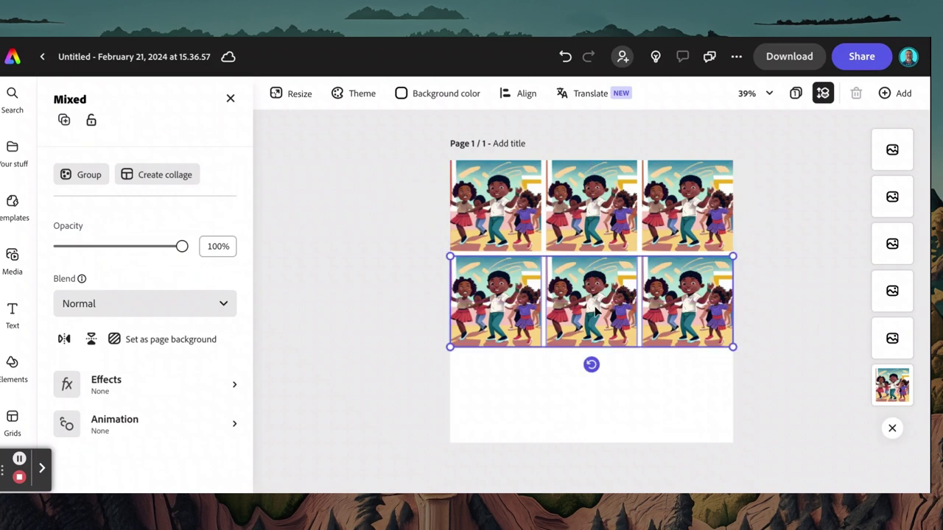
key("ctrl+d")
left_click_drag(601, 243, 599, 425)
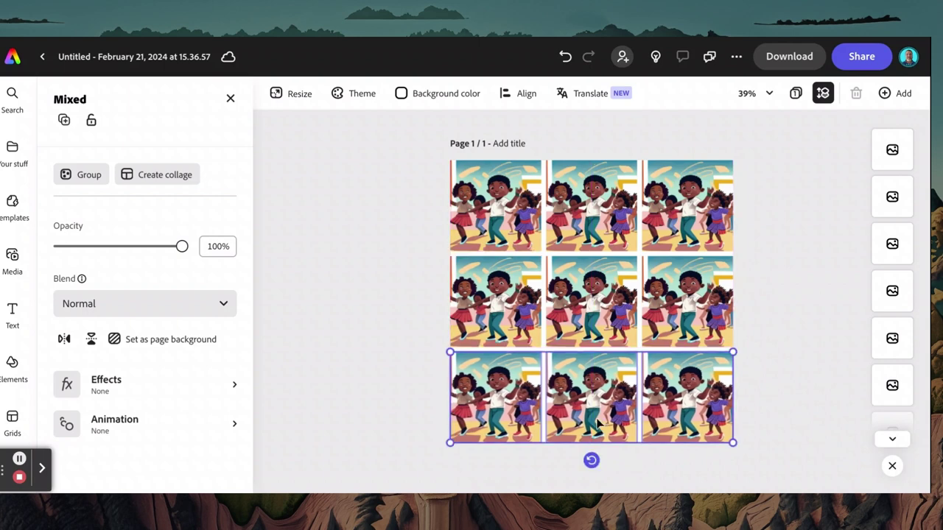
Combine all nine images into one collage grid with Create collage.
left_click(164, 182)
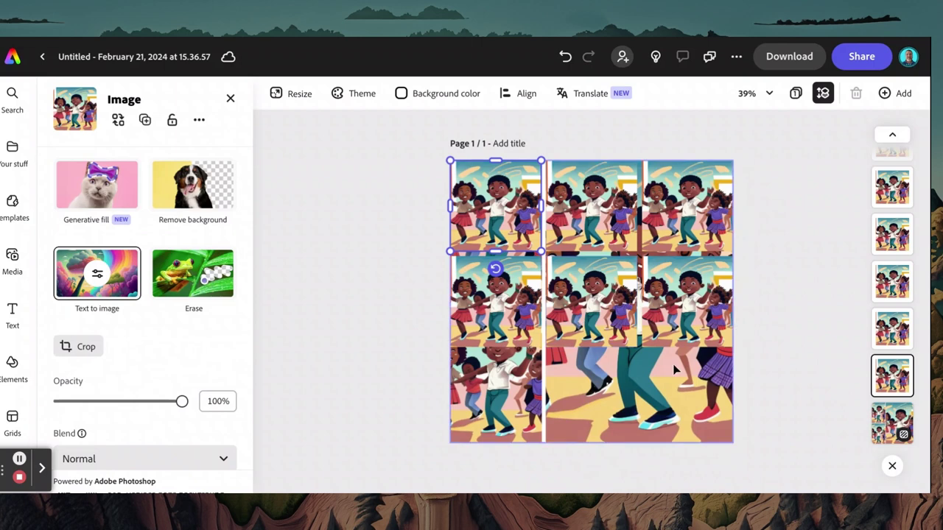
key("ctrl+z")
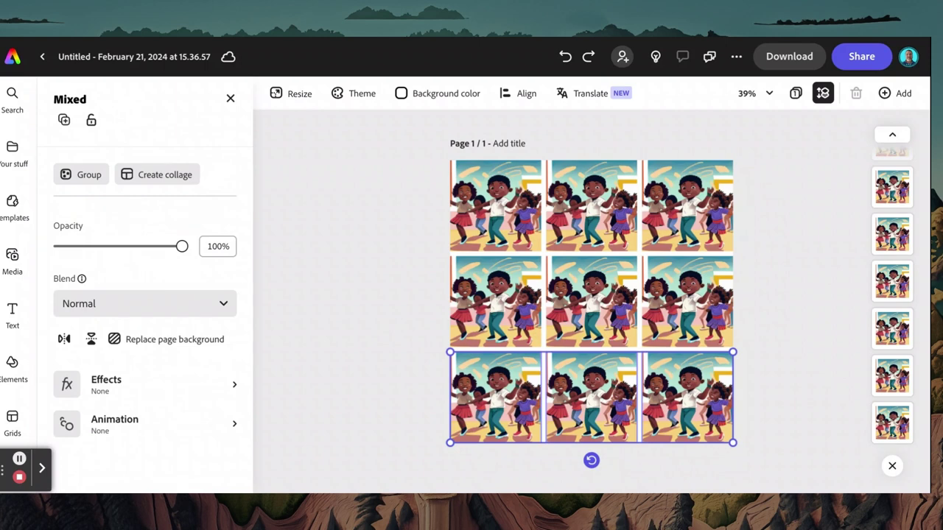
left_click_drag(415, 219, 779, 447)
left_click(163, 176)
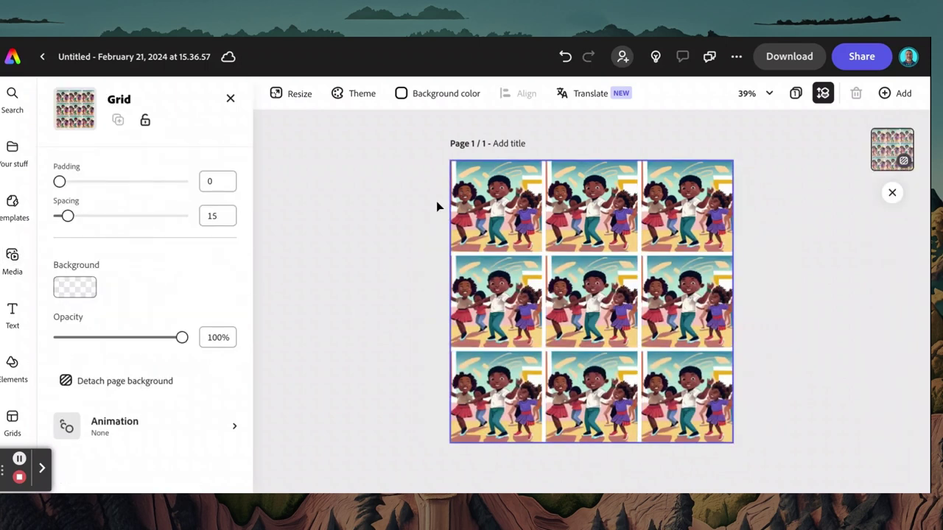
Set Text to image for the top-left cell to the Pixel art theme.
left_click(487, 212)
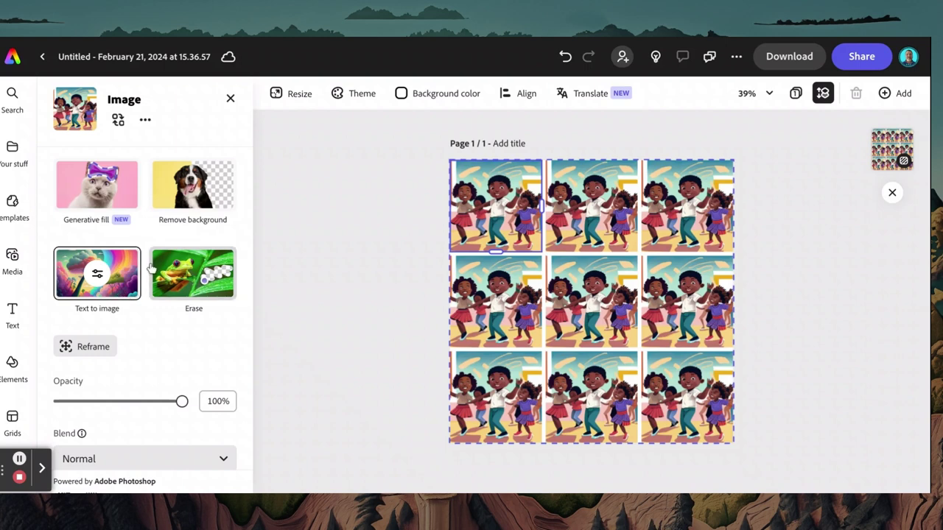
left_click(119, 280)
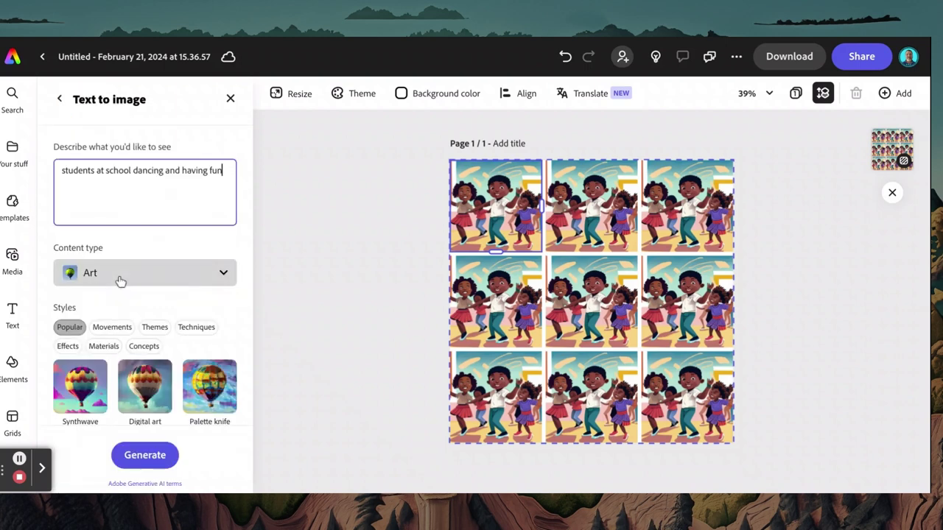
left_click(158, 328)
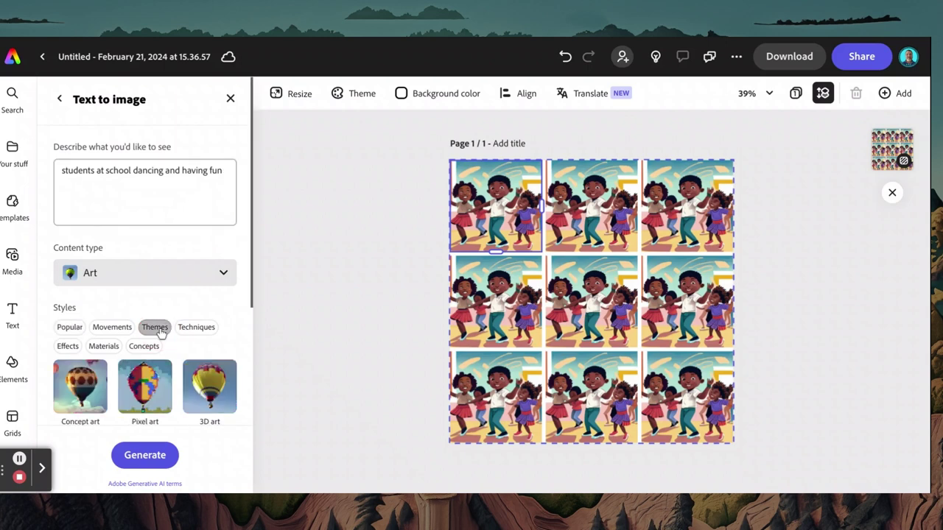
scroll(178, 351, "down", 2)
scroll(178, 353, "down", 3)
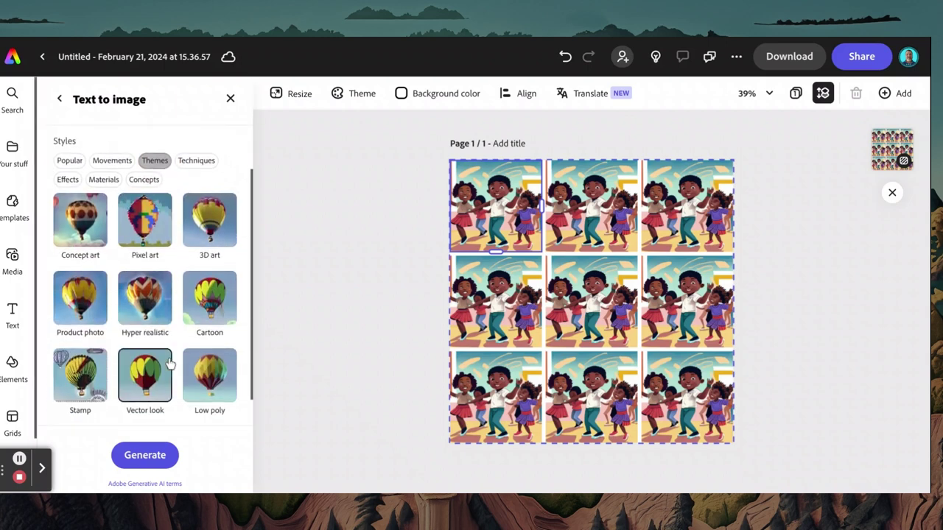
left_click(136, 229)
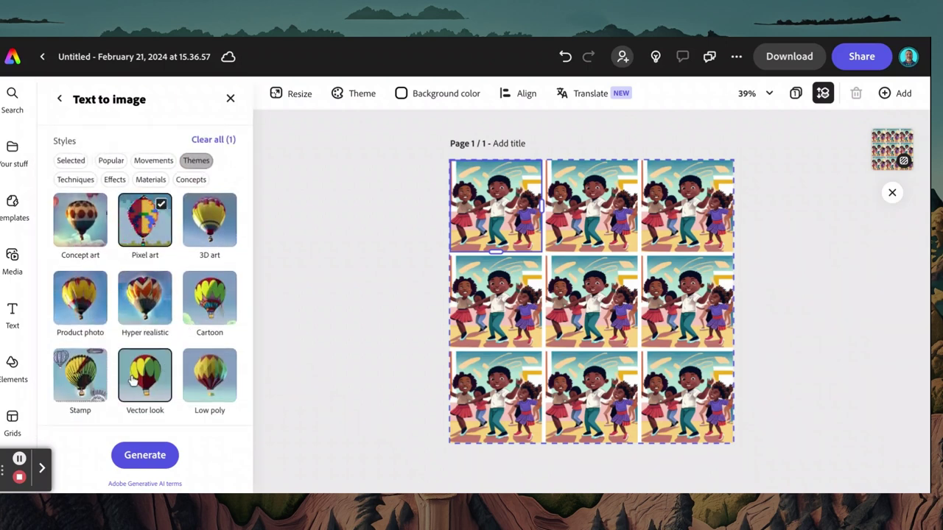
Generate the pixel-art dancing-students image into the top-left cell.
left_click(133, 455)
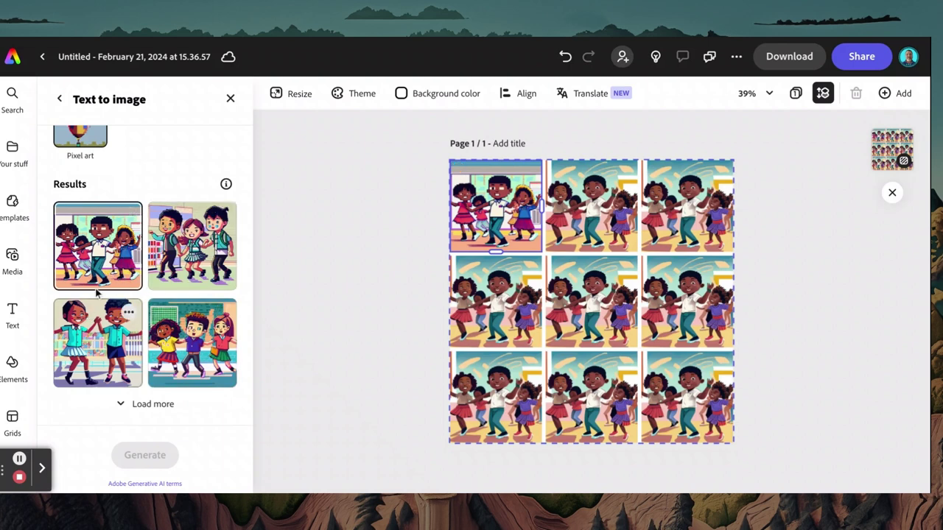
left_click(299, 258)
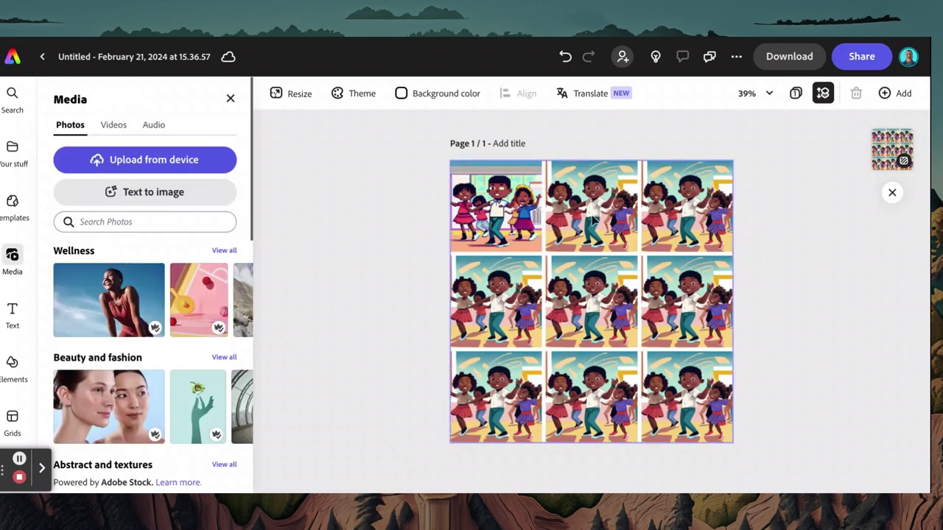
left_click(593, 220)
left_click(594, 220)
Replace the top-middle cell's prompt with a student painting prompt and generate.
left_click(97, 273)
left_click(169, 177)
key("ctrl+a")
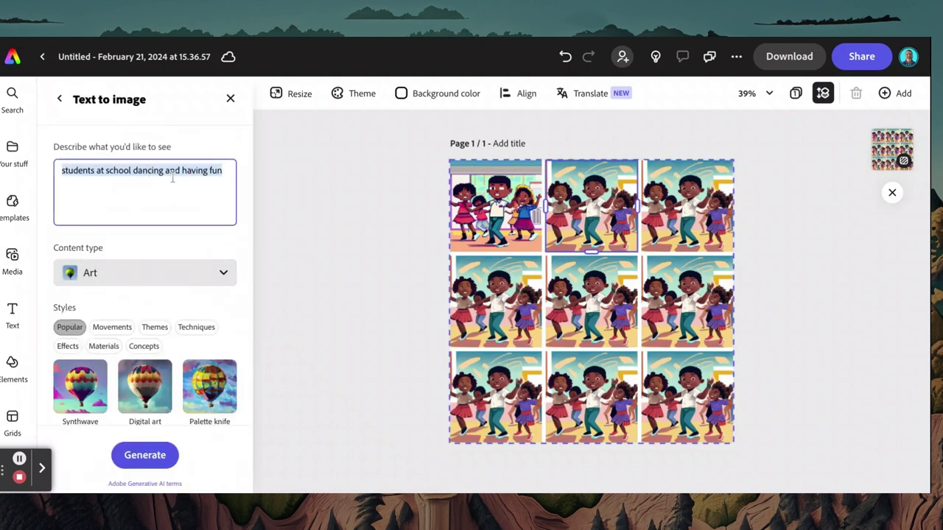
type("student painting in class")
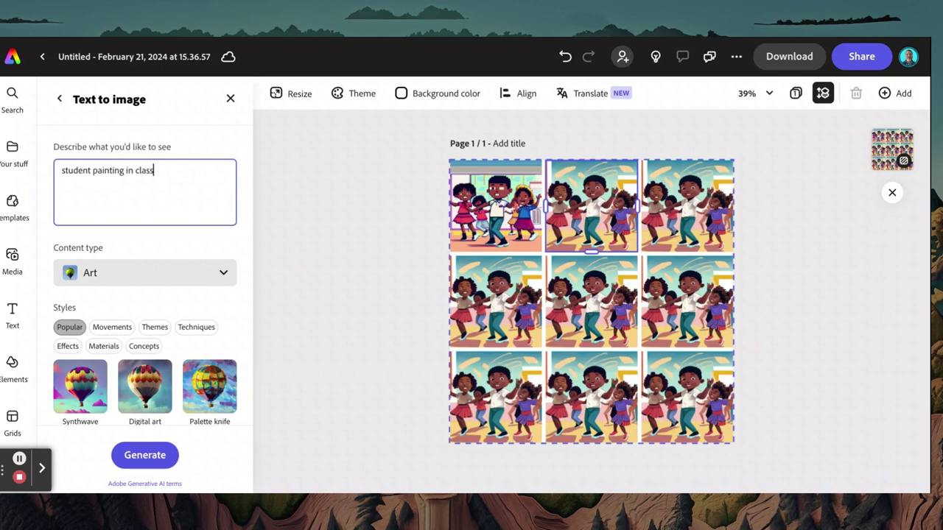
key("Return")
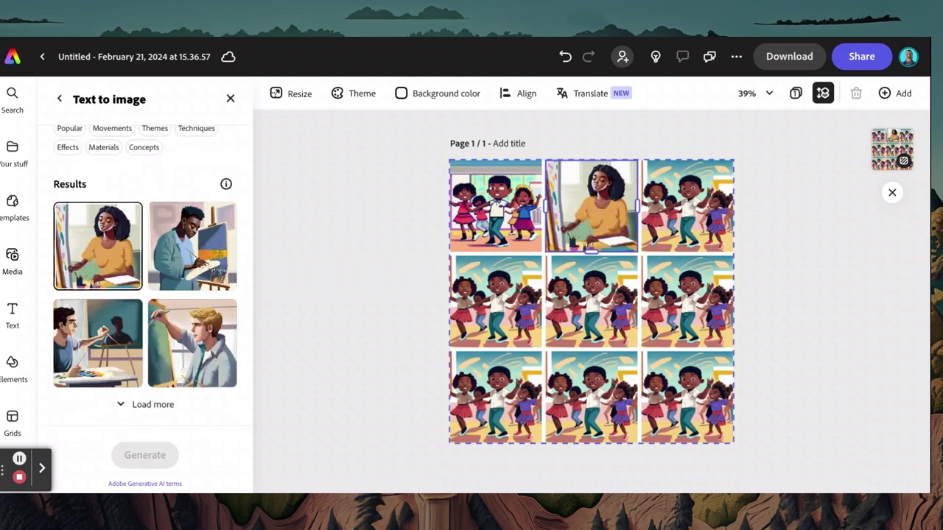
Compare the painting results, load more, and use the teal-shirt woman painting.
left_click(99, 347)
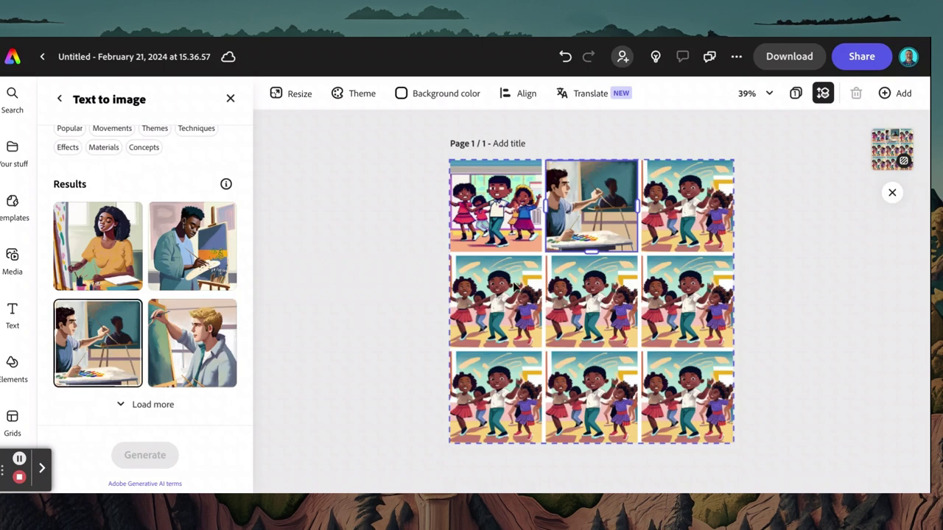
left_click(191, 245)
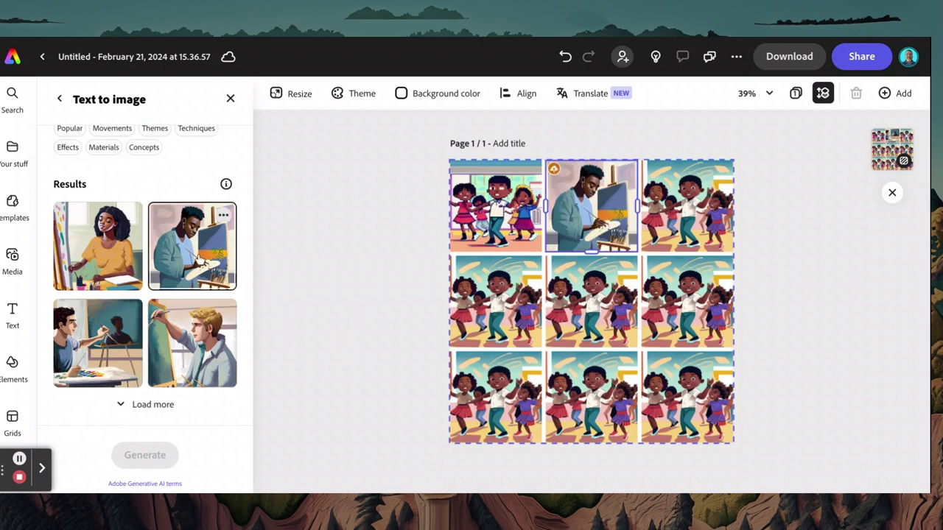
left_click(233, 359)
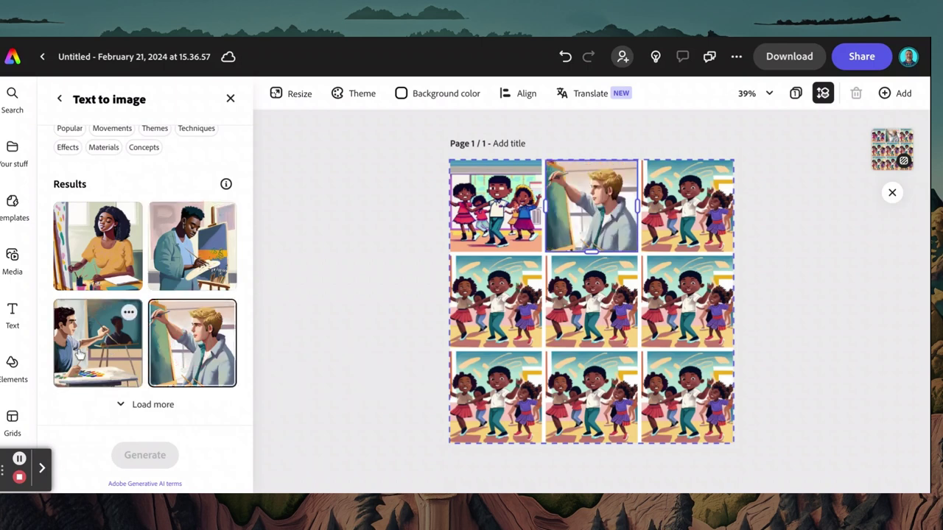
left_click(158, 407)
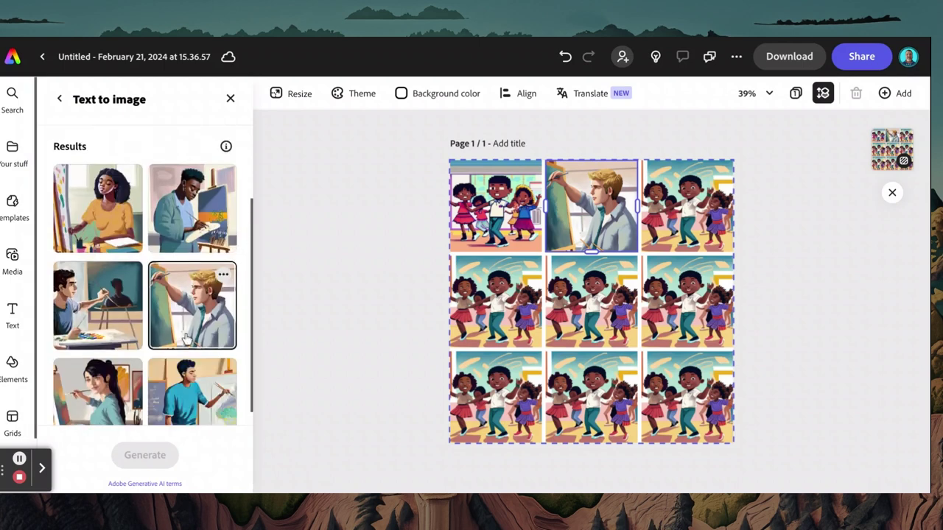
left_click(121, 221)
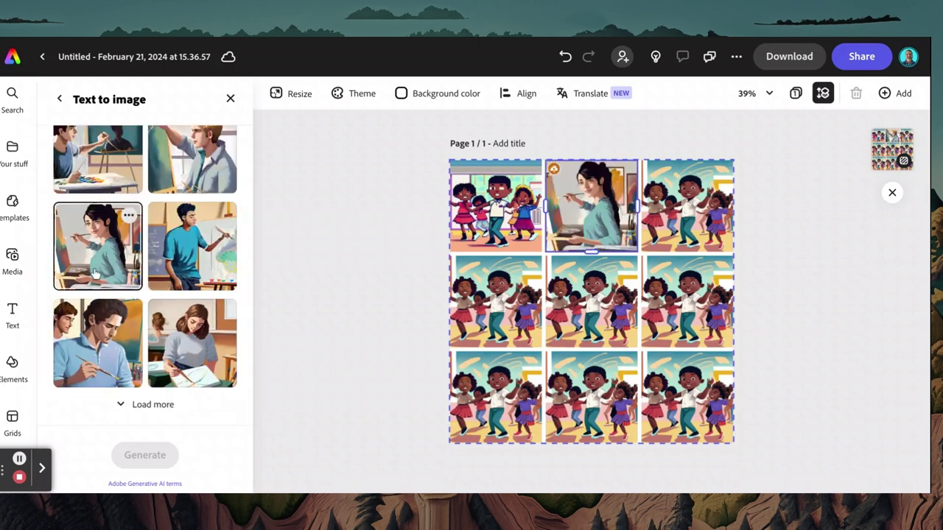
scroll(164, 219, "up", 3)
scroll(163, 215, "up", 3)
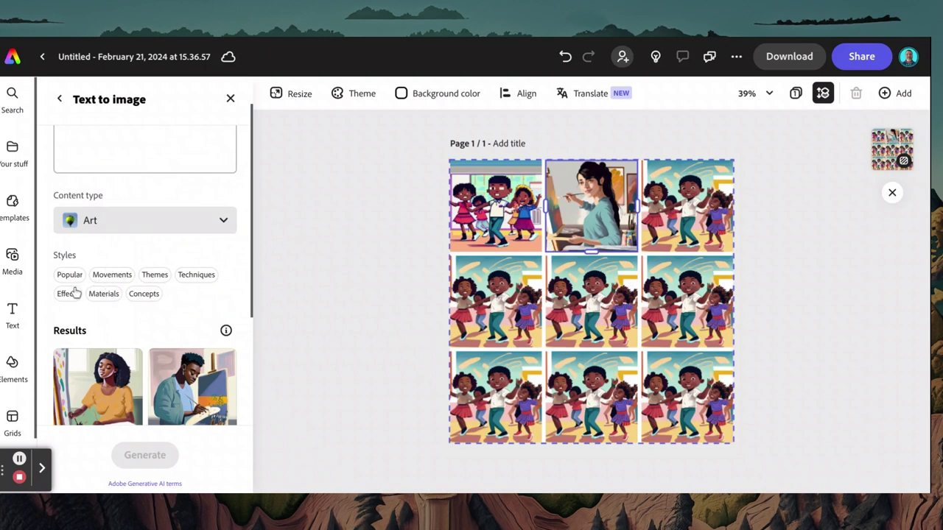
Regenerate the top-middle image with the Steampunk movement style, picking the first result.
left_click(112, 275)
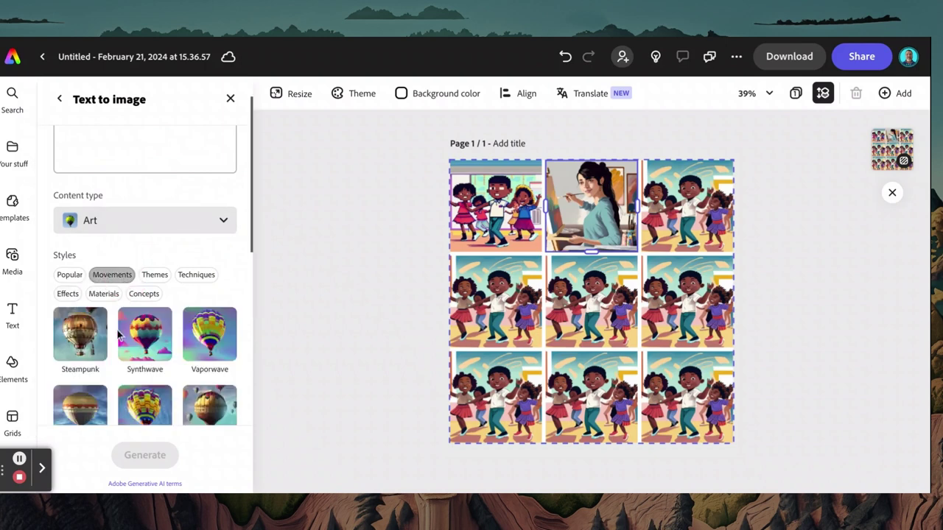
scroll(92, 273, "down", 2)
left_click(92, 273)
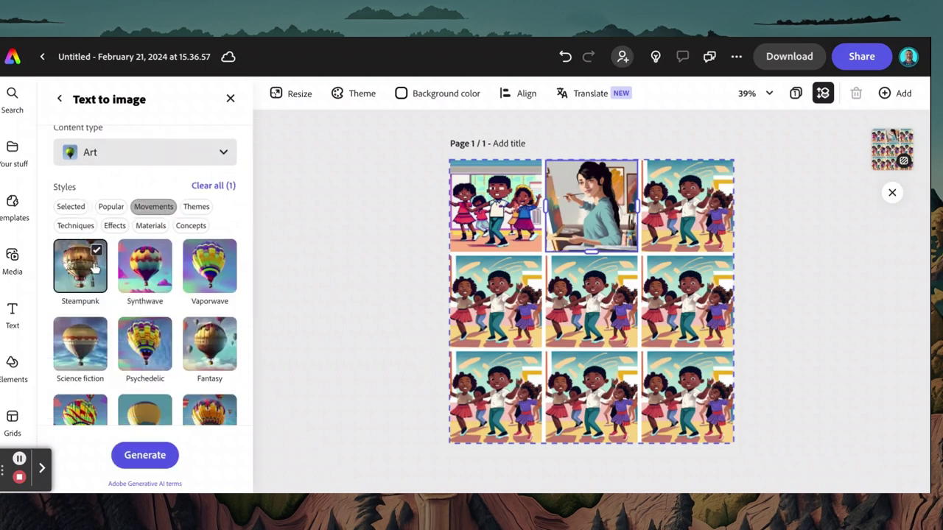
left_click(151, 464)
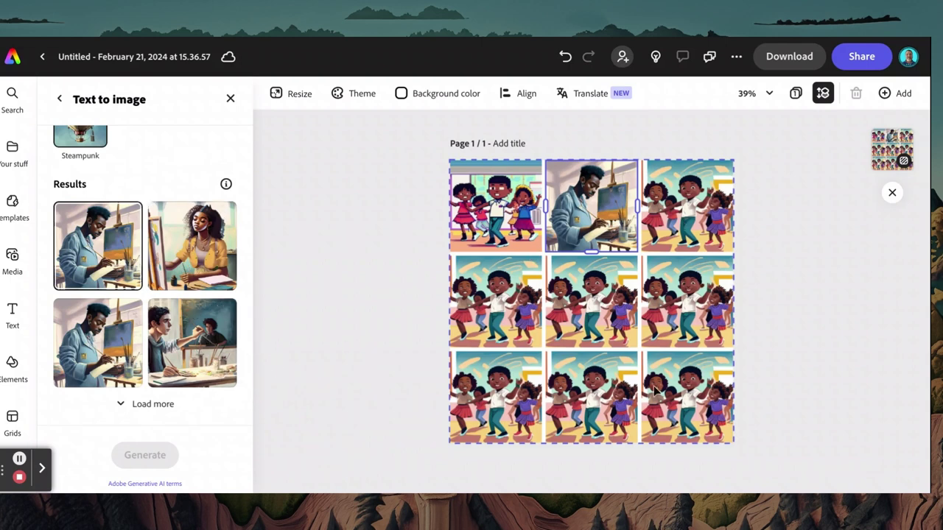
left_click(360, 364)
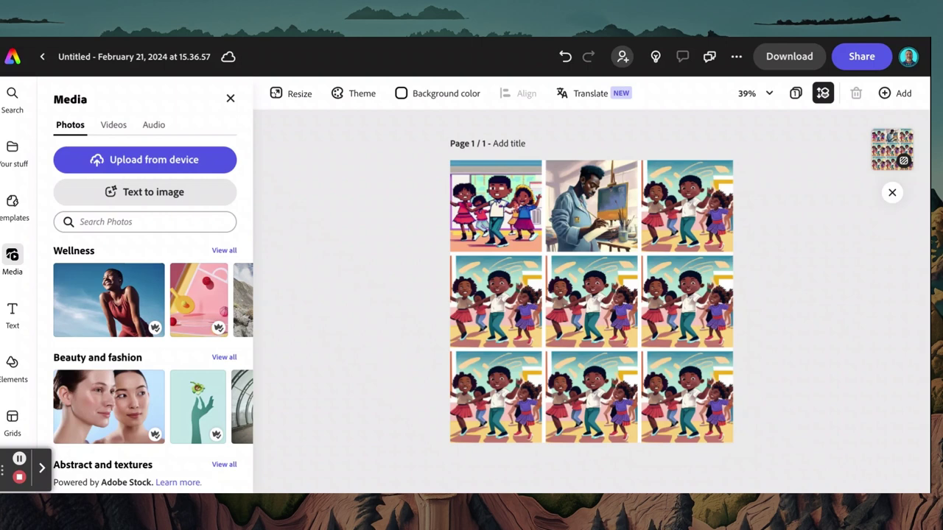
Erase the patterned background along the top of the top-right dancing image.
left_click(683, 213)
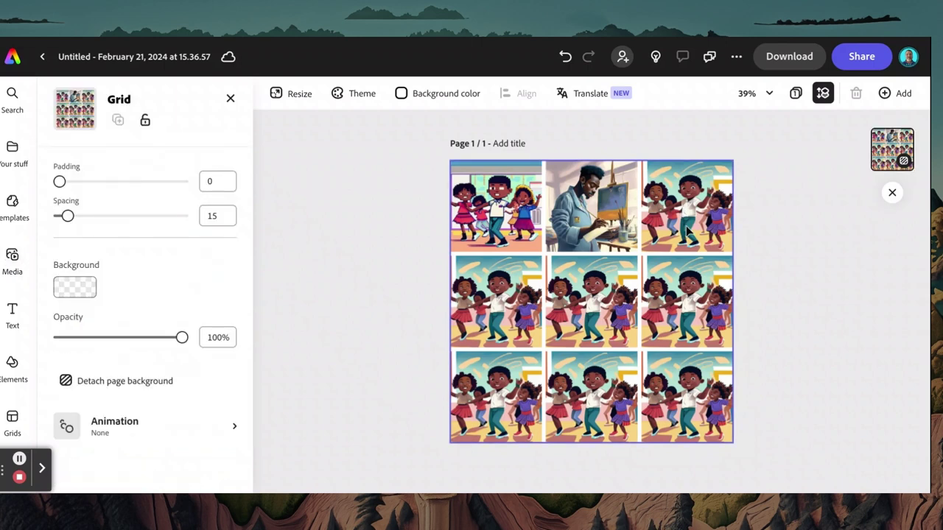
left_click(687, 233)
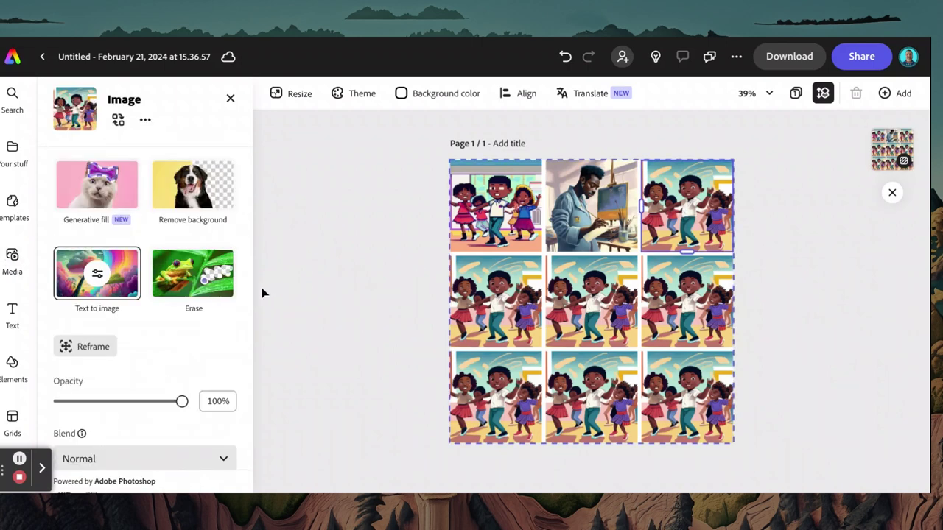
left_click(193, 283)
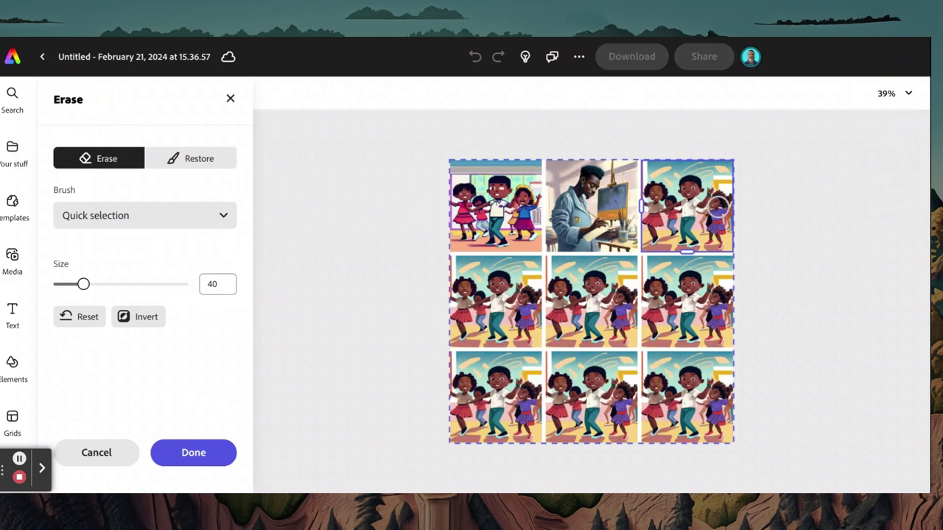
left_click(715, 172)
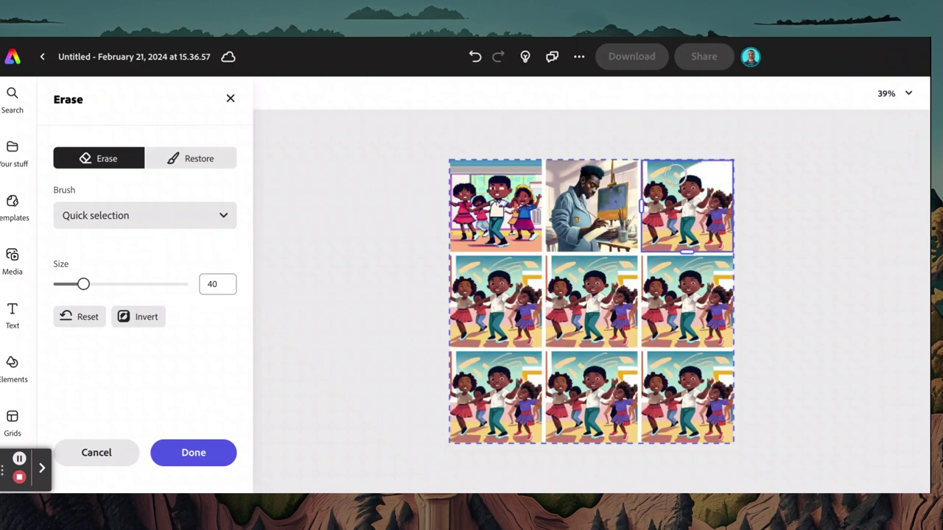
mouse_move(659, 171)
left_mouse_down()
mouse_move(697, 163)
mouse_move(672, 196)
left_mouse_up()
key("ctrl+z")
mouse_move(693, 158)
left_mouse_down()
mouse_move(675, 157)
mouse_move(708, 177)
mouse_move(674, 216)
mouse_move(648, 156)
left_mouse_up()
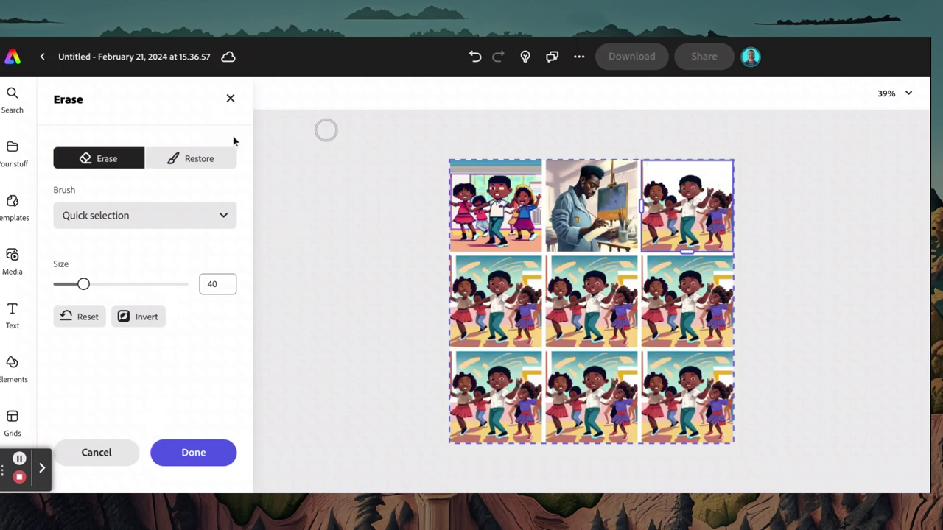
left_click(230, 98)
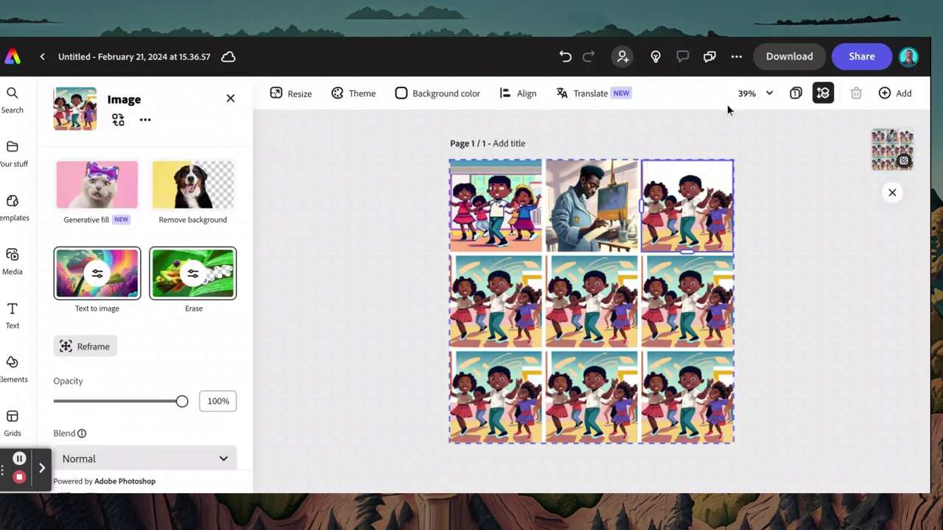
Undo the top-right erasure and exit Generative fill without generating anything.
left_click(565, 57)
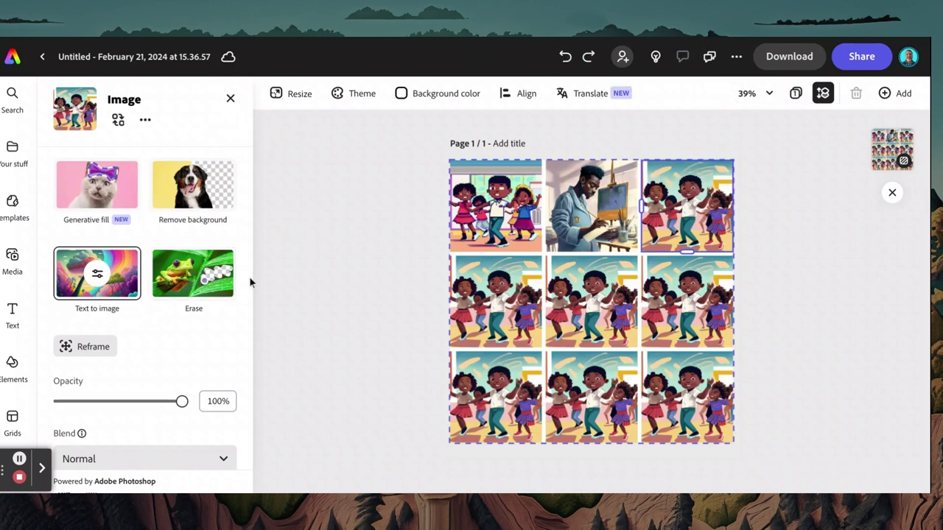
left_click(80, 198)
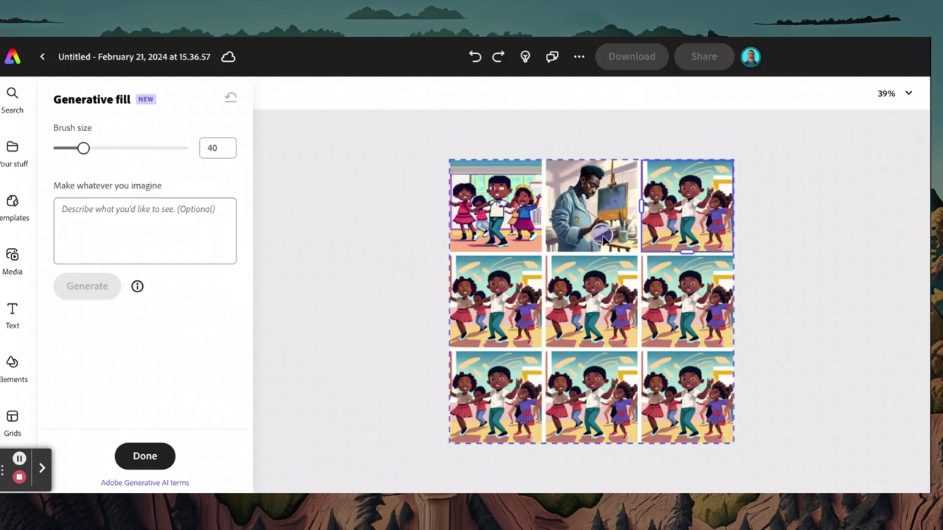
left_click(144, 457)
left_click(605, 230)
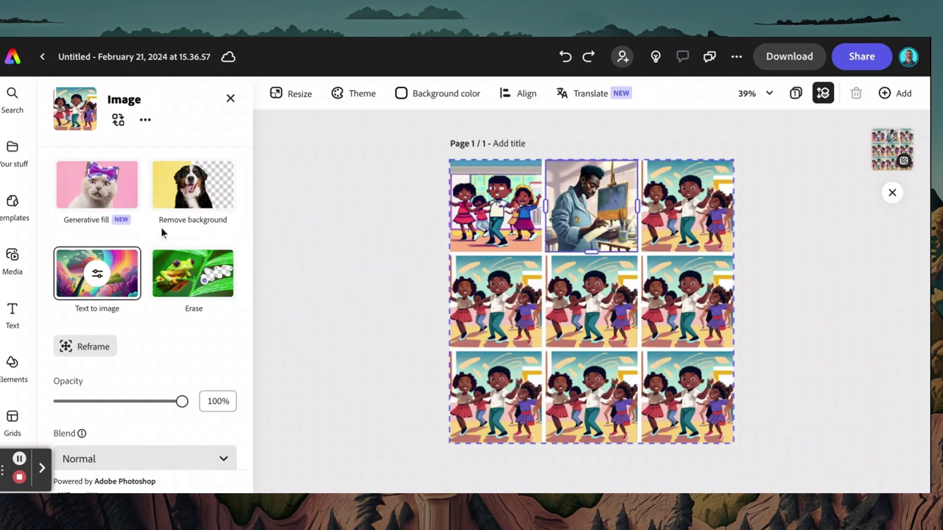
Mask the painter's hands with Generative fill and generate 'digital tablet'.
left_click(115, 193)
left_click_drag(603, 232, 600, 236)
left_click(108, 223)
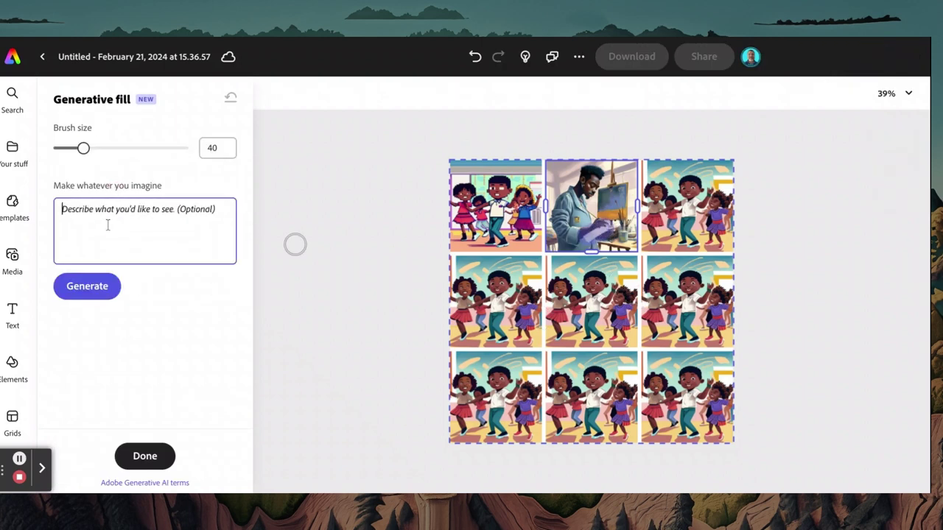
type("digital tablet")
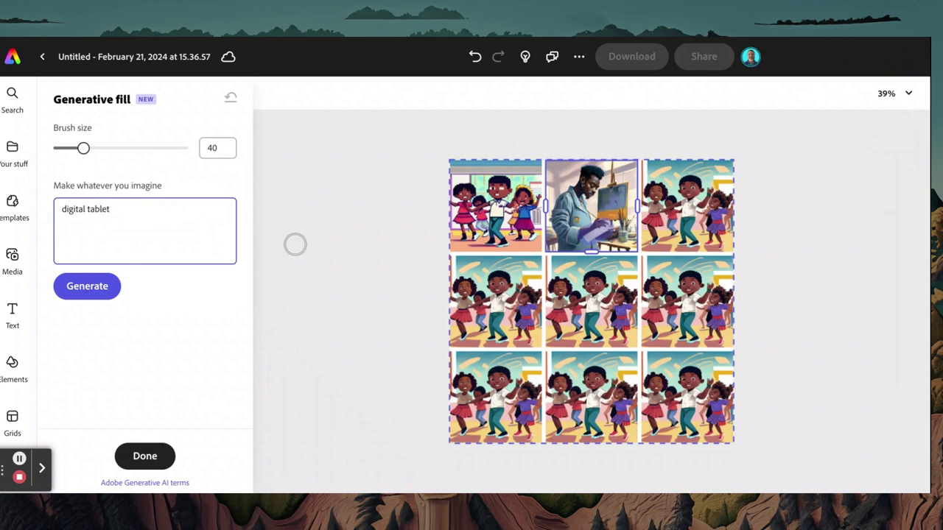
key("Return")
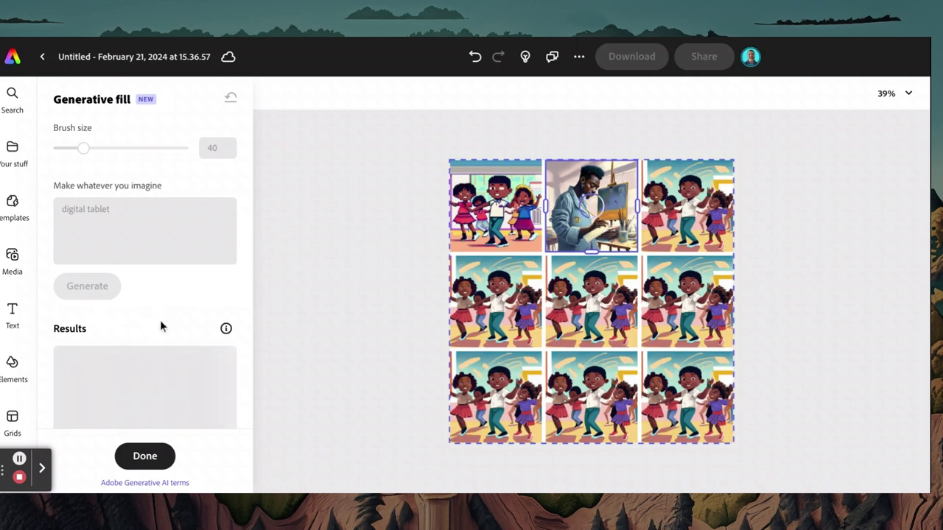
Browse the tablet fill results and accept the painter-holding-tablet version.
scroll(160, 322, "down", 1)
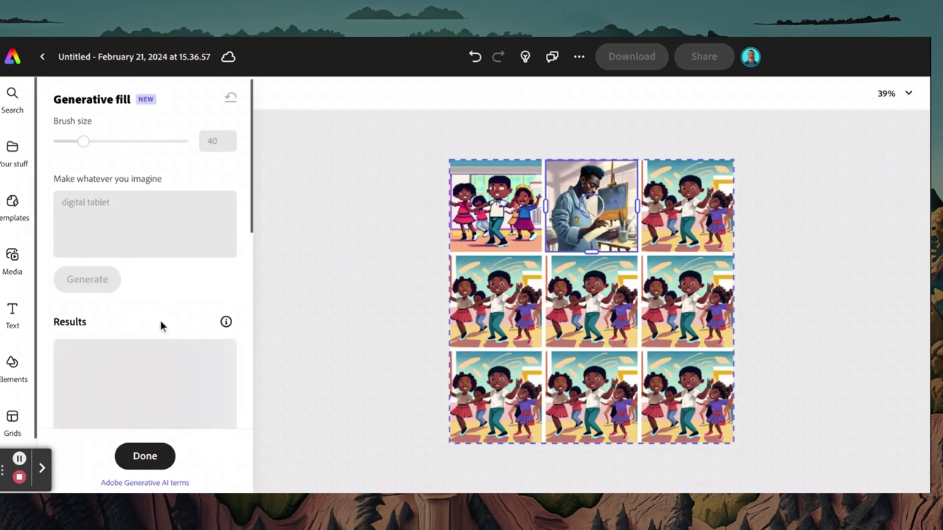
scroll(161, 324, "down", 5)
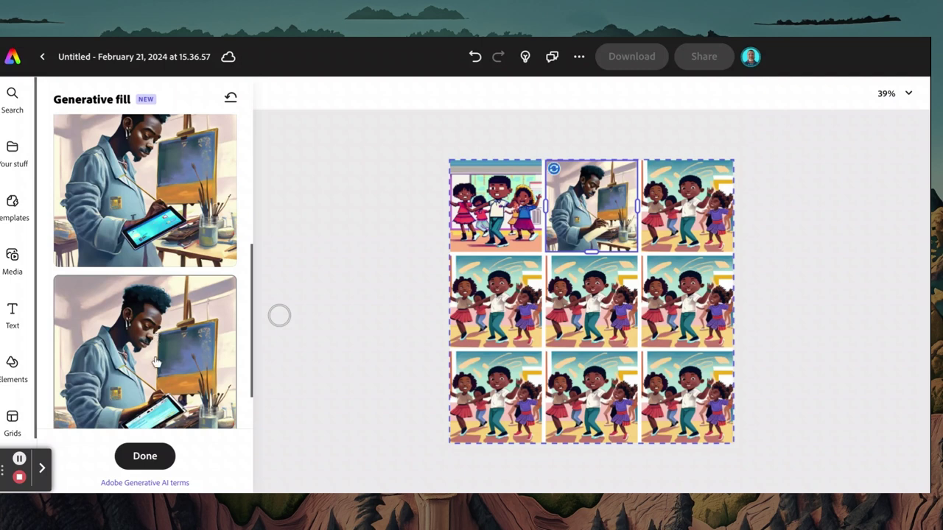
scroll(147, 283, "down", 4)
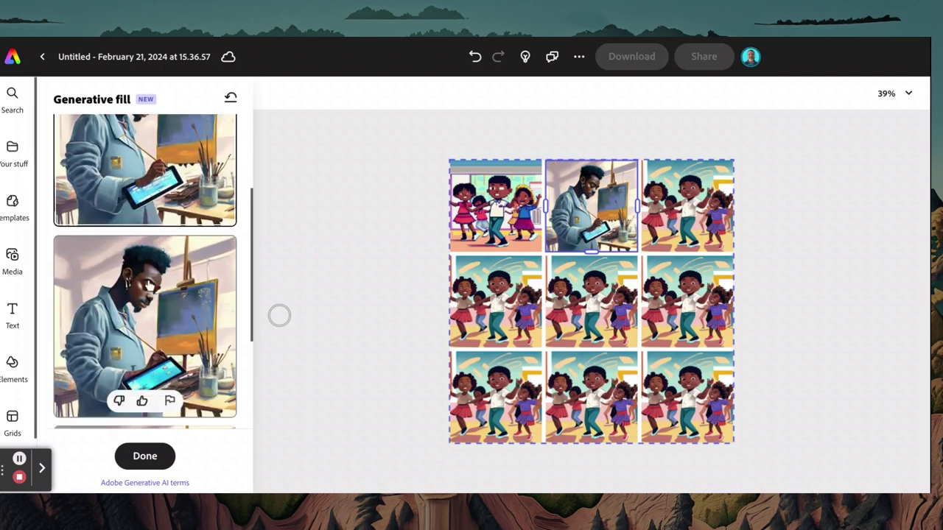
scroll(151, 309, "down", 6)
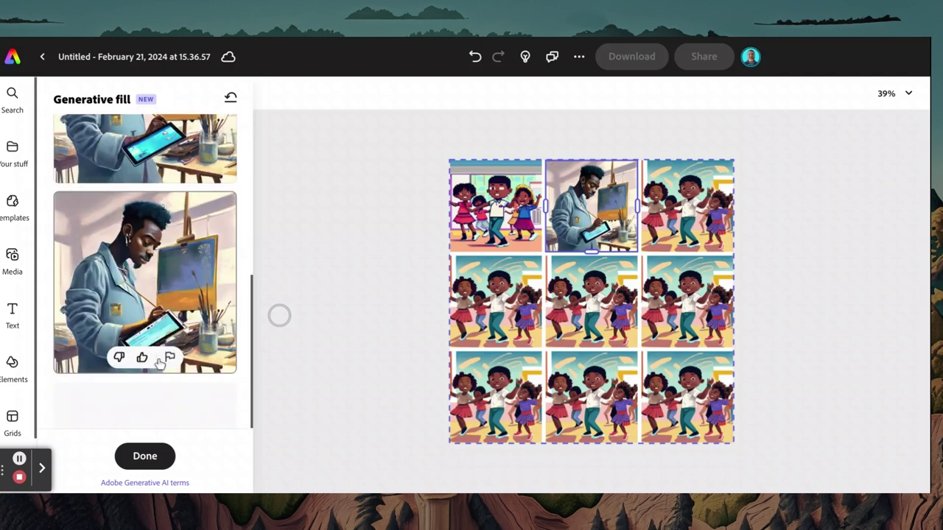
scroll(151, 324, "up", 10)
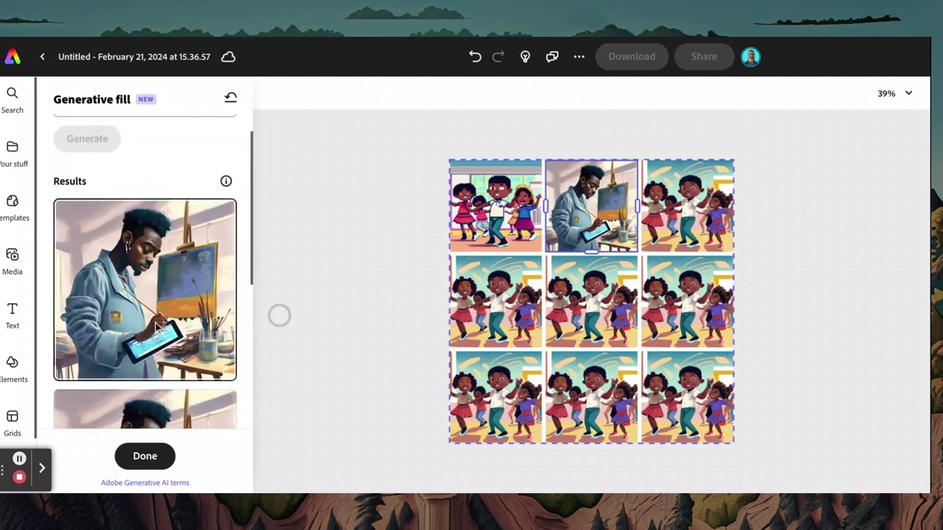
scroll(156, 329, "down", 3)
scroll(155, 324, "down", 5)
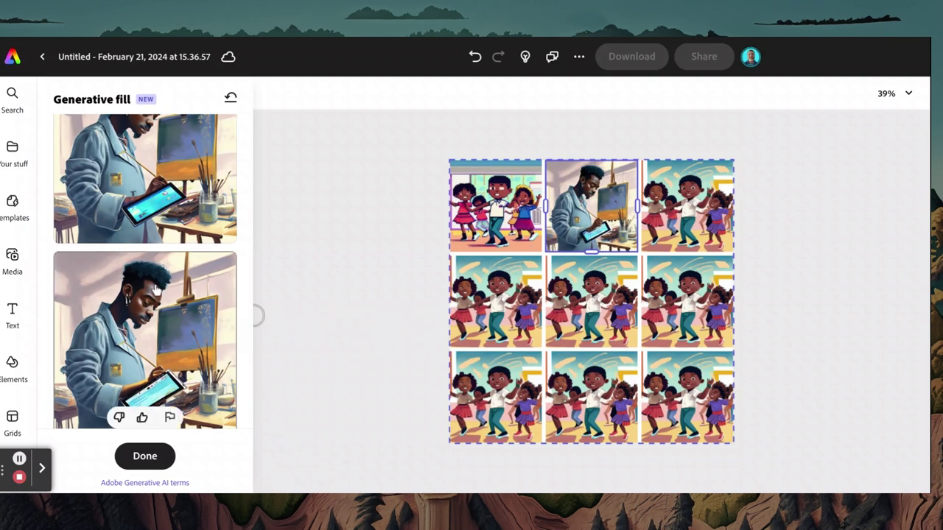
scroll(150, 269, "down", 1)
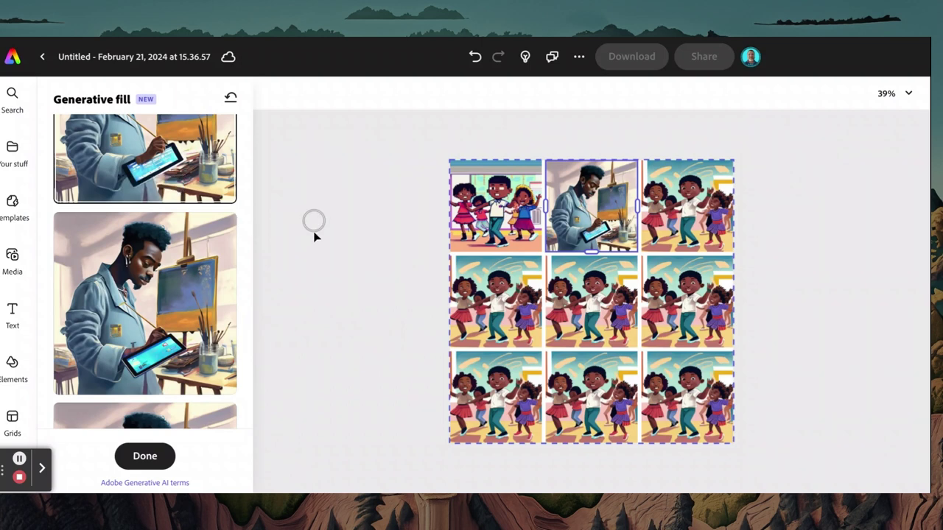
left_click(144, 456)
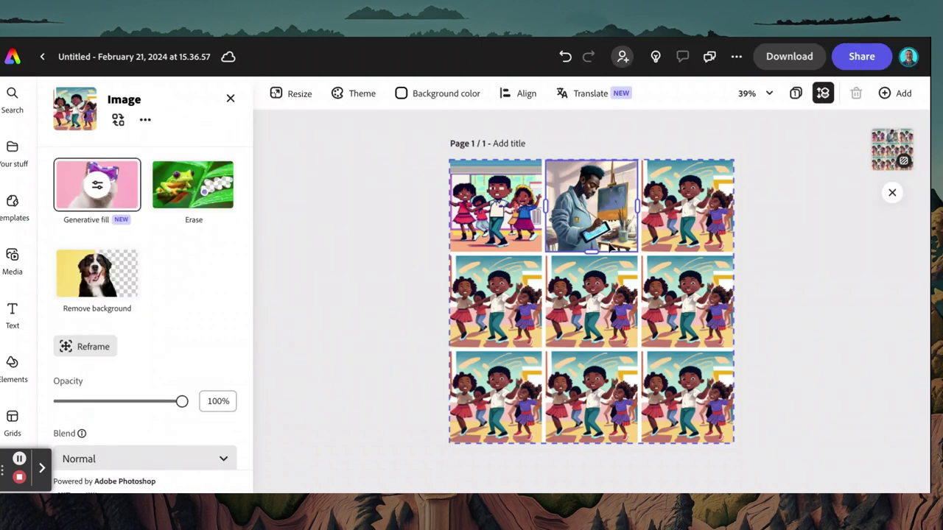